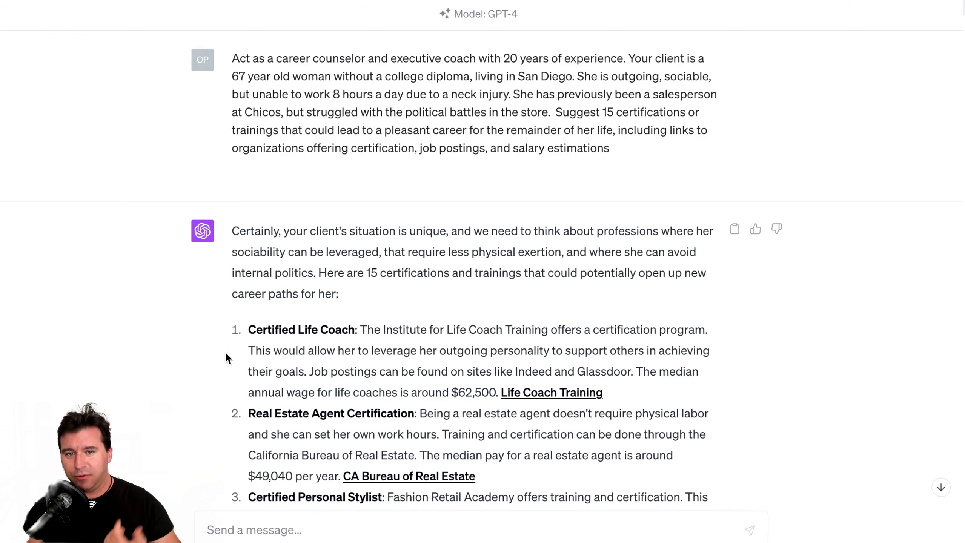
# Read through the certification suggestions given in reply to the career counselor prompt about the 67-year-old client.
pyautogui.scroll(-3, 227, 359)
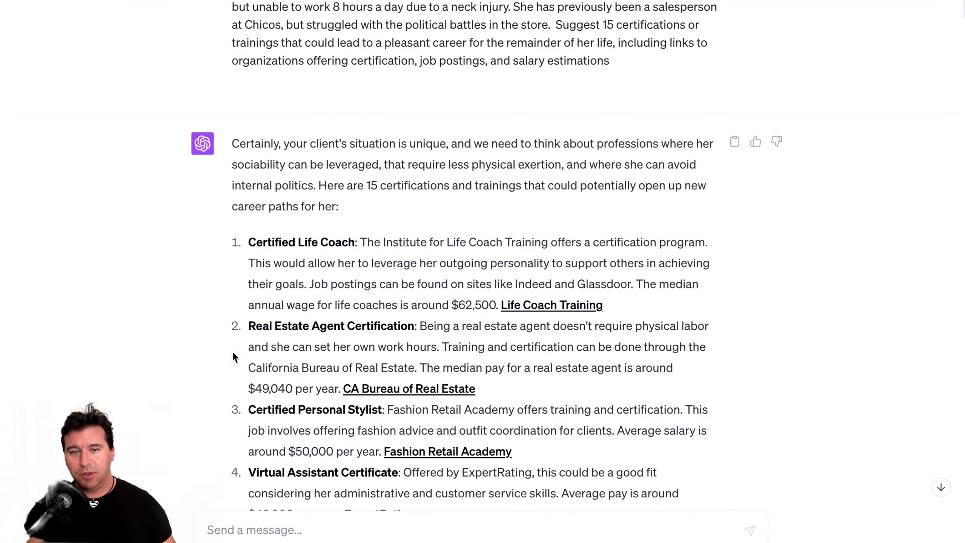
pyautogui.scroll(-8, 228, 352)
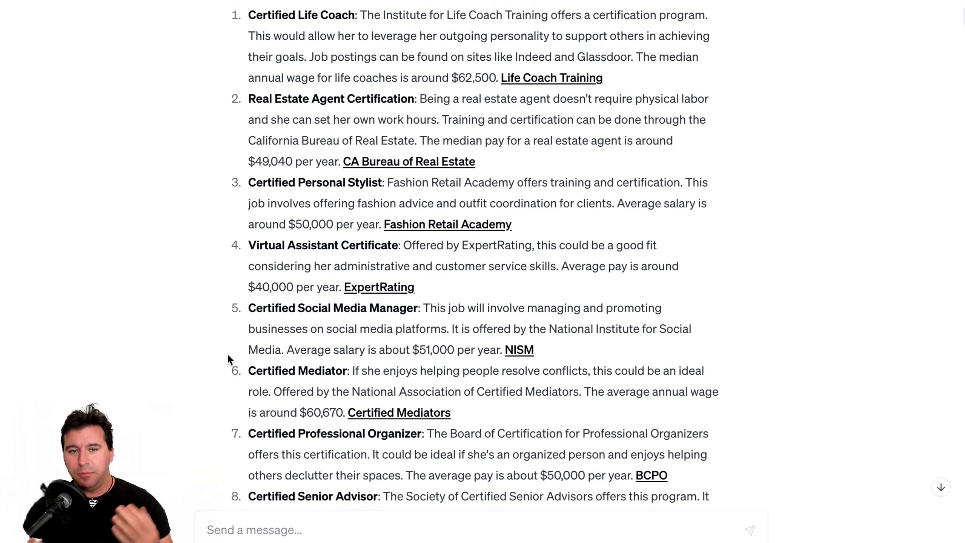
pyautogui.scroll(-3, 228, 360)
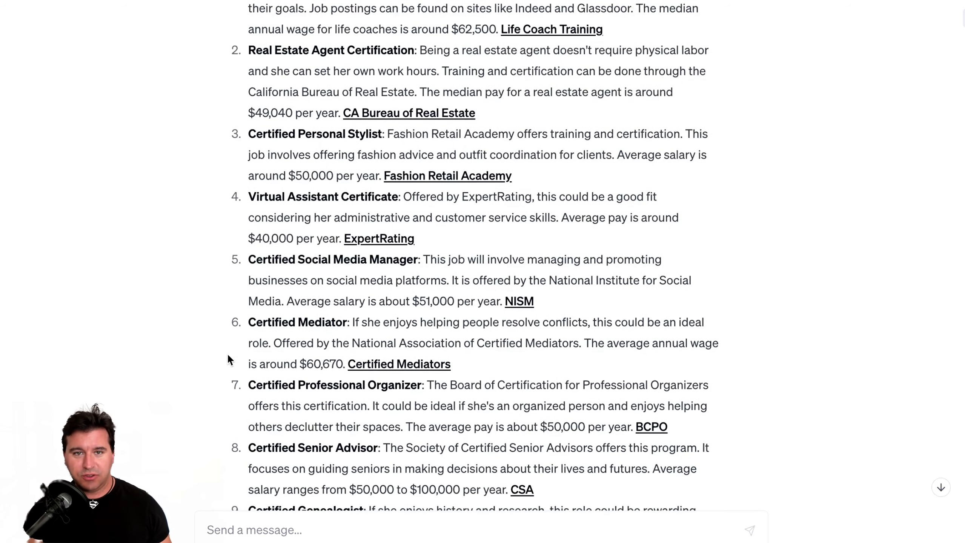
pyautogui.scroll(-10, 228, 359)
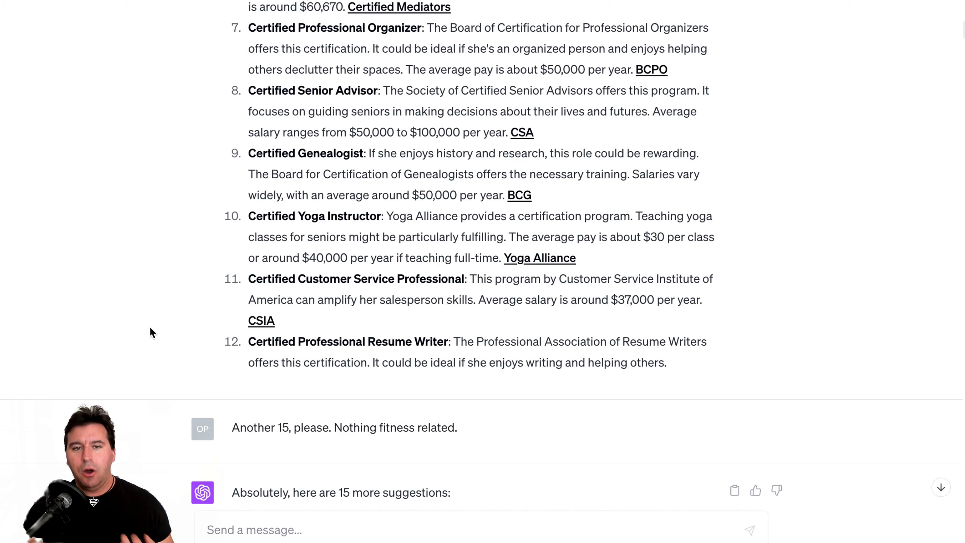
pyautogui.scroll(1, 151, 329)
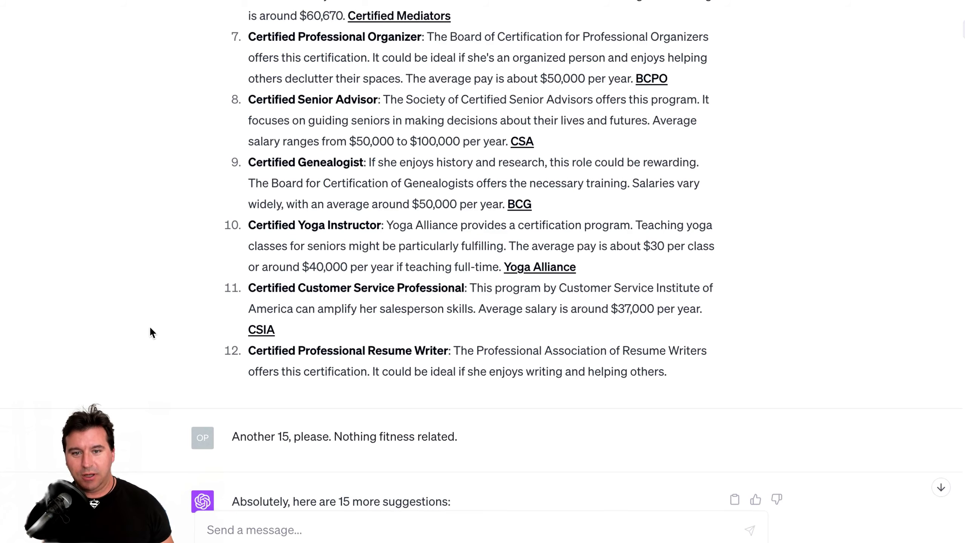
# Review the reply to the follow-up asking for another 15 suggestions with nothing fitness related.
pyautogui.scroll(-7, 151, 329)
pyautogui.scroll(-3, 150, 330)
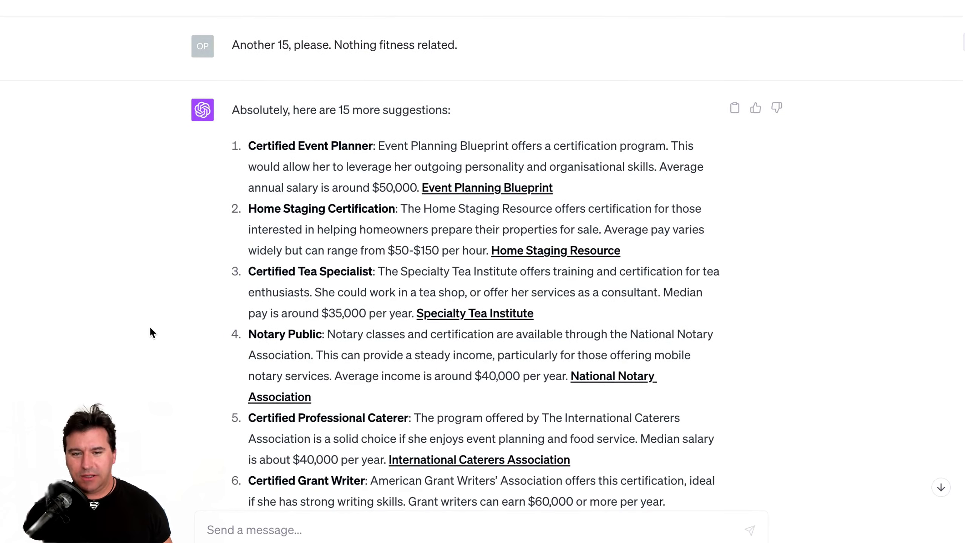
pyautogui.scroll(-6, 150, 329)
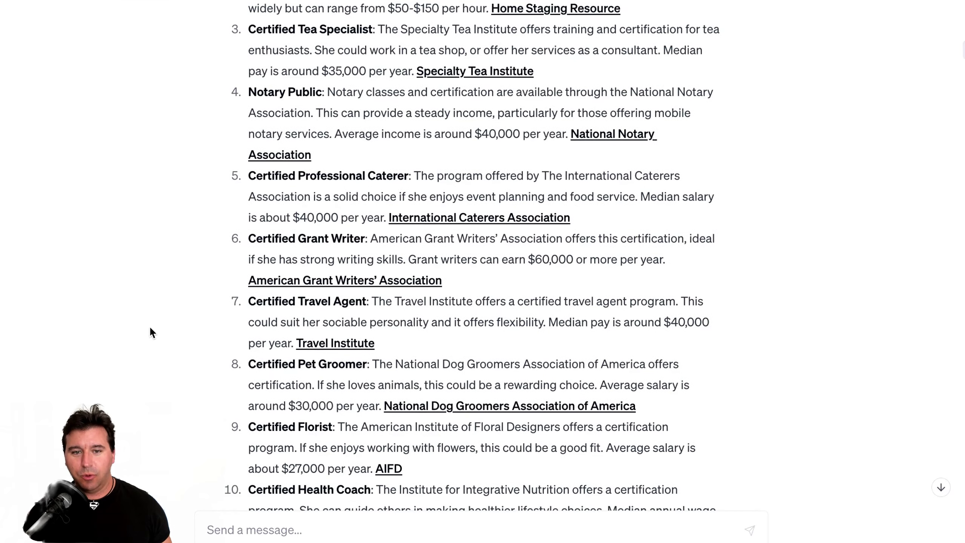
pyautogui.scroll(-4, 151, 329)
pyautogui.scroll(-3, 151, 329)
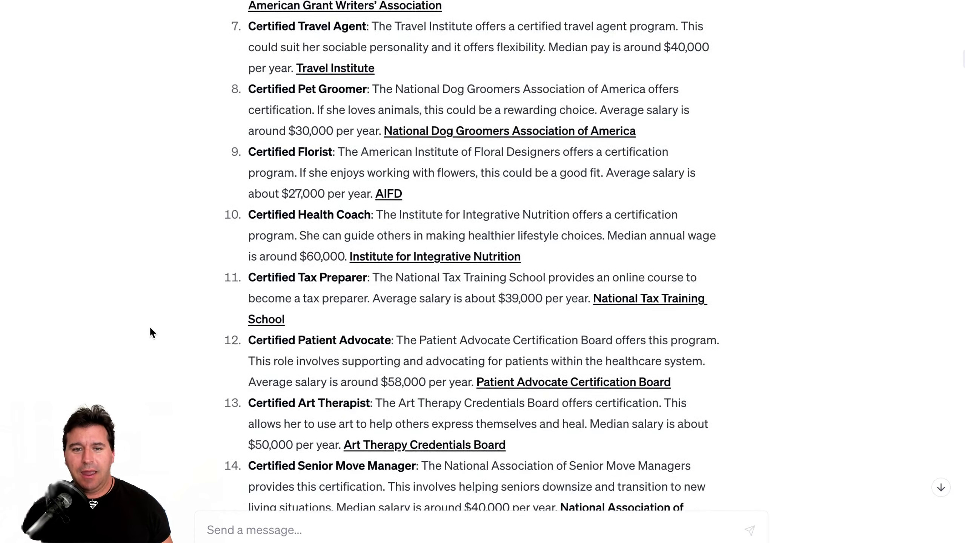
pyautogui.scroll(-5, 150, 329)
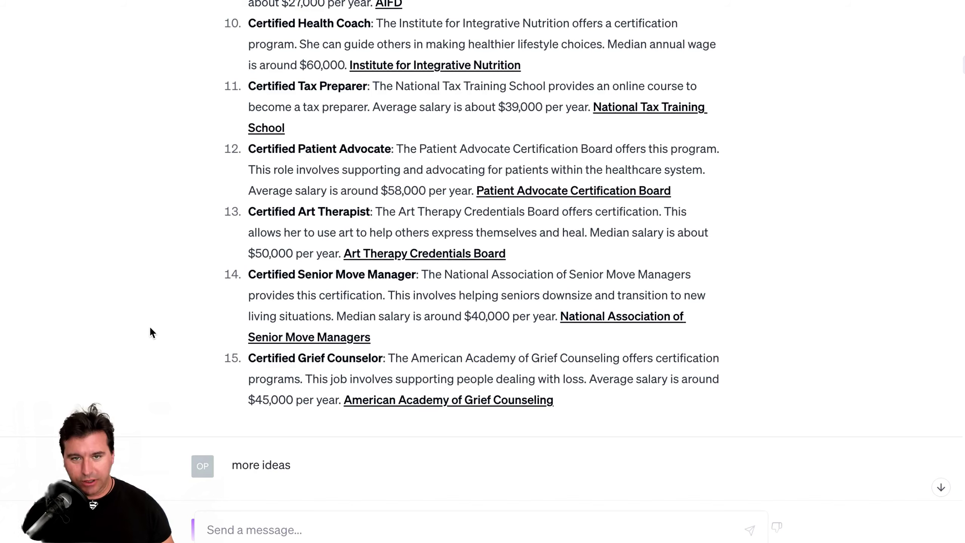
# Examine the additional certification options given in reply to the "more ideas" follow-up.
pyautogui.scroll(-11, 151, 329)
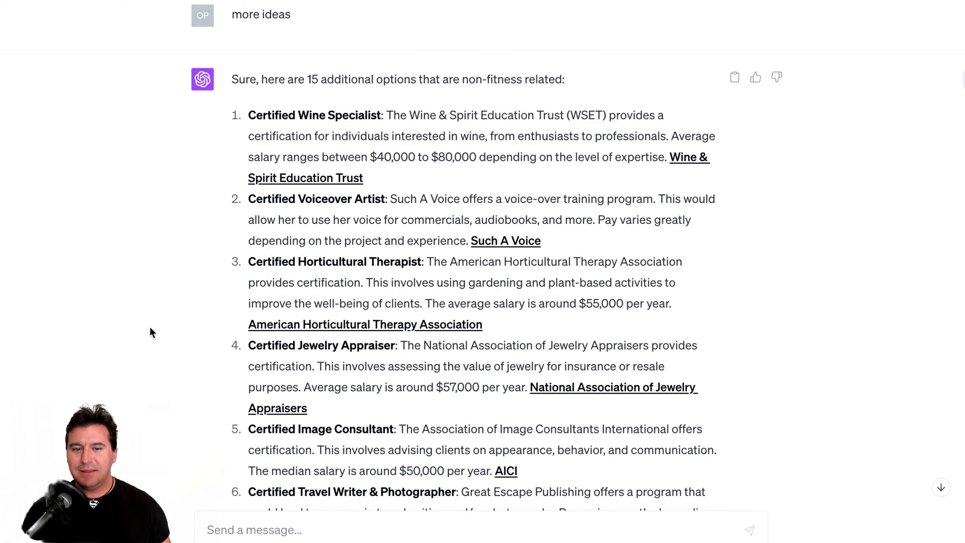
pyautogui.scroll(-4, 150, 329)
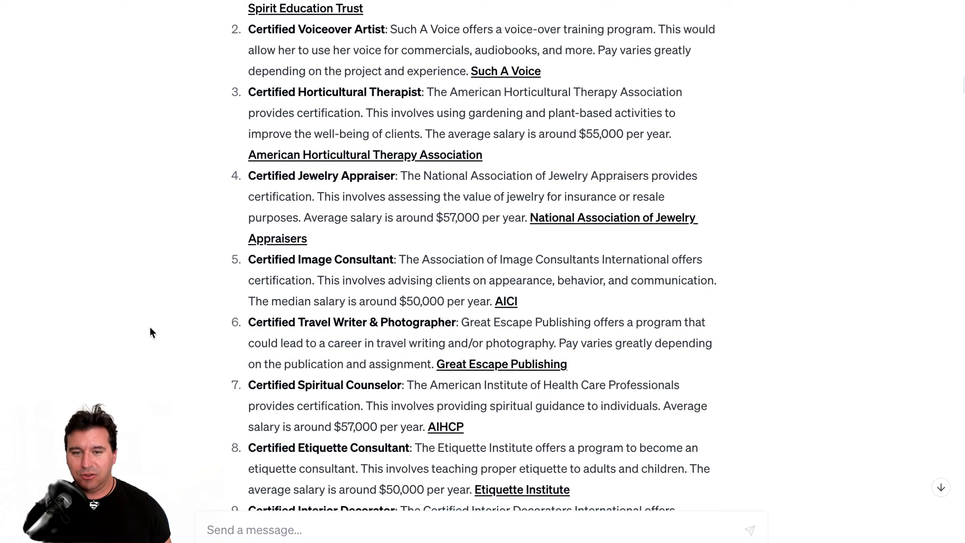
pyautogui.scroll(-4, 150, 329)
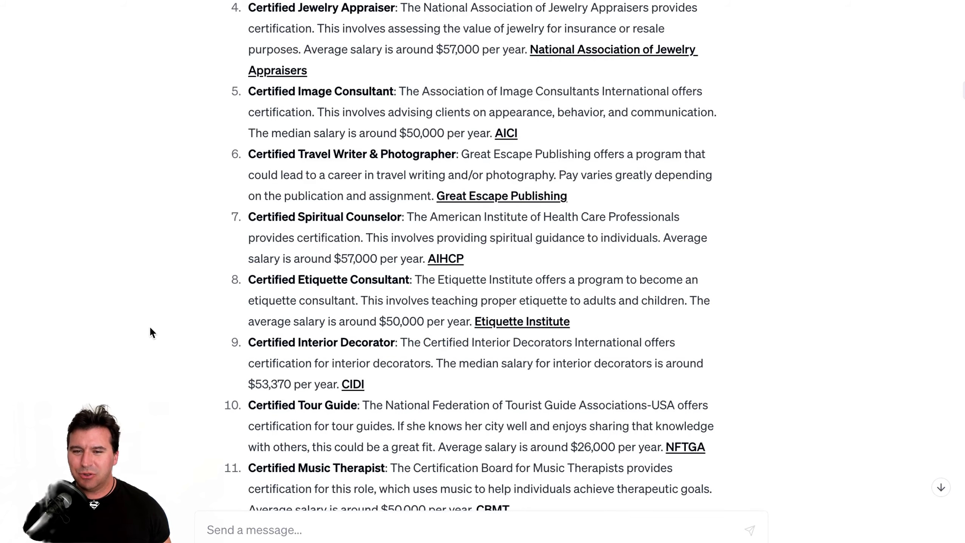
pyautogui.scroll(-2, 150, 329)
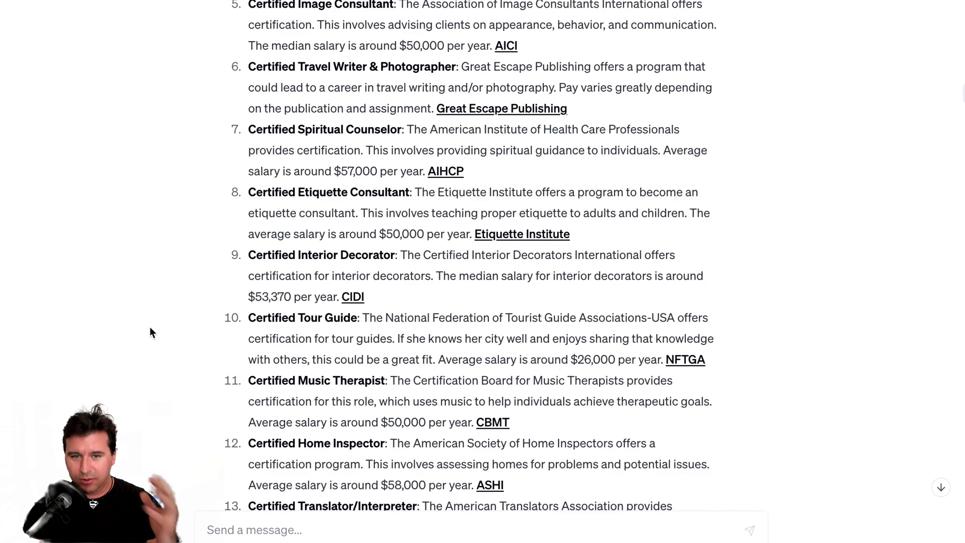
pyautogui.scroll(-2, 151, 328)
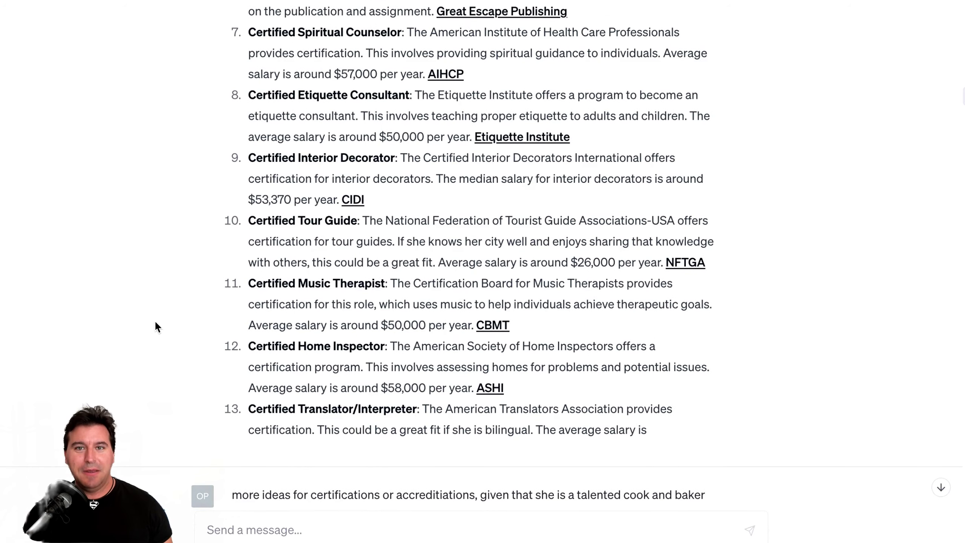
pyautogui.scroll(2, 144, 291)
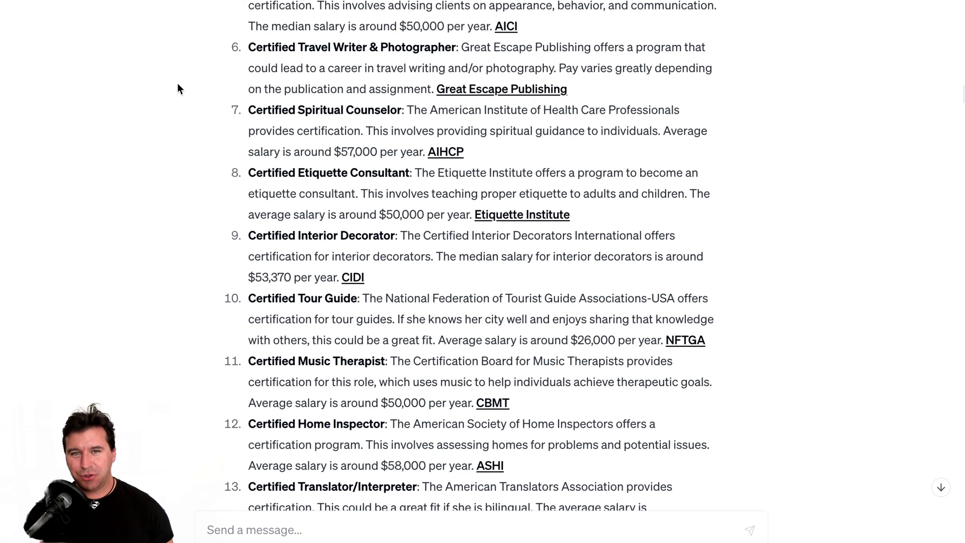
pyautogui.scroll(-4, 181, 87)
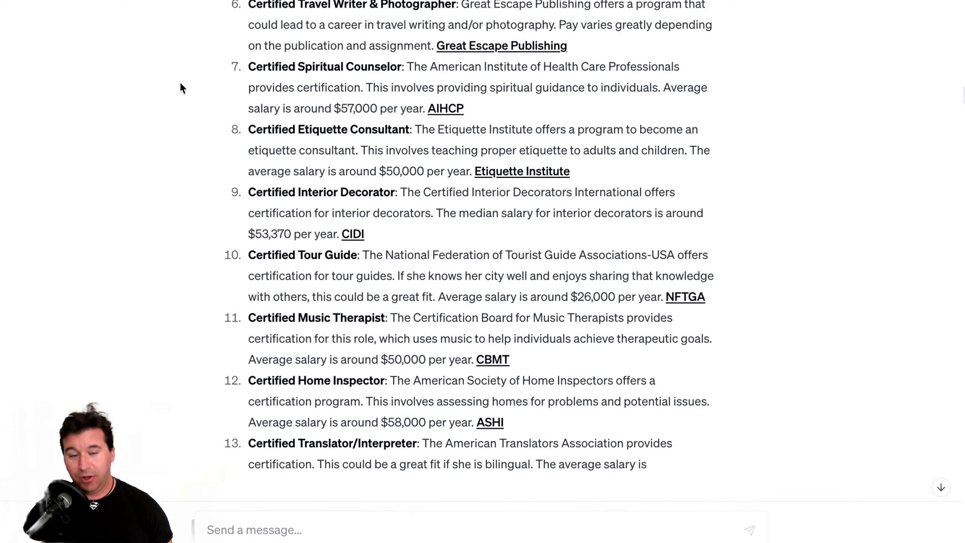
# Look over the certification ideas given for the client as a talented cook and baker.
pyautogui.scroll(-9, 181, 87)
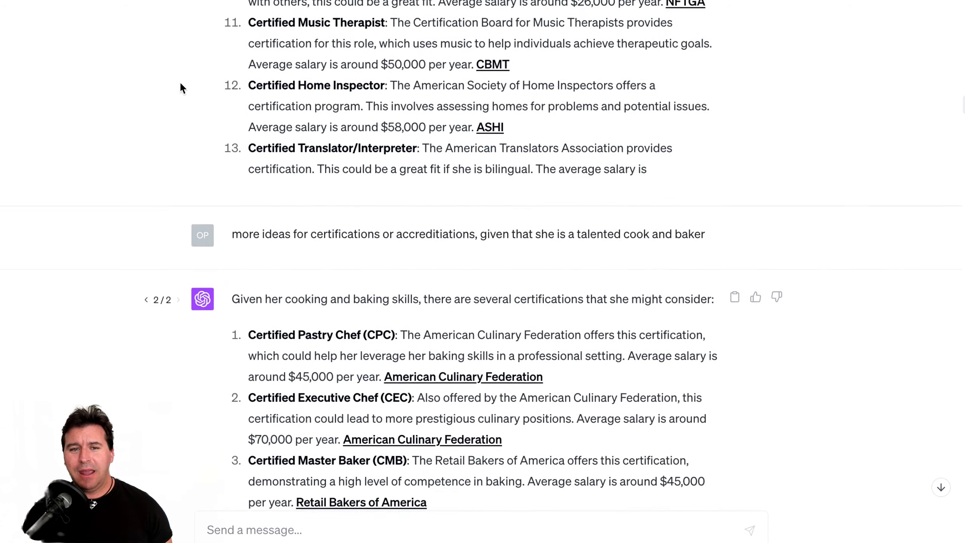
pyautogui.scroll(-1, 181, 87)
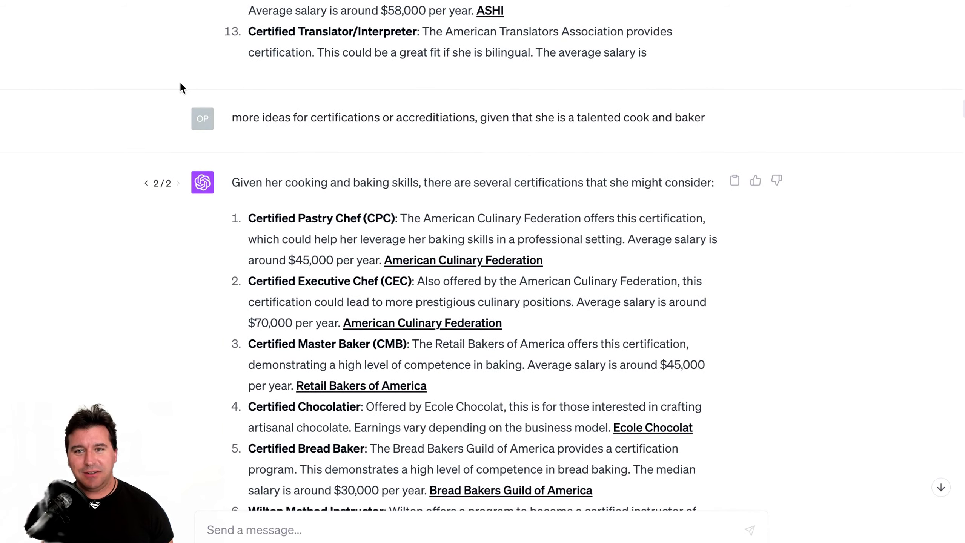
pyautogui.scroll(-2, 180, 88)
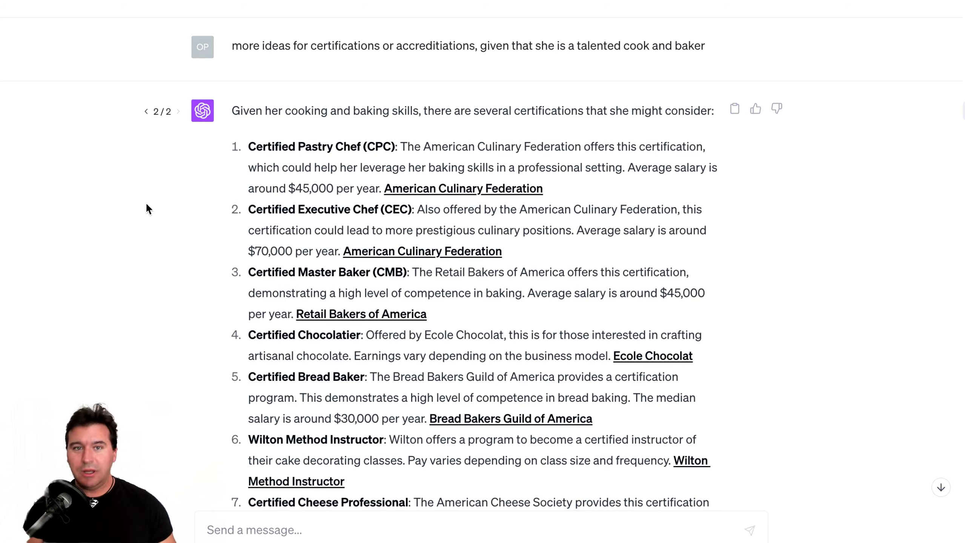
pyautogui.scroll(-2, 147, 207)
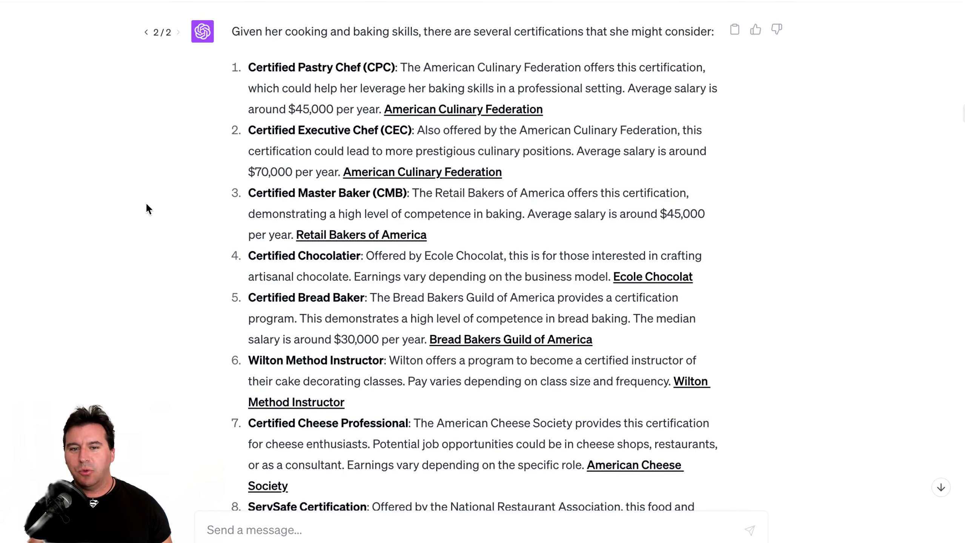
pyautogui.scroll(-4, 147, 206)
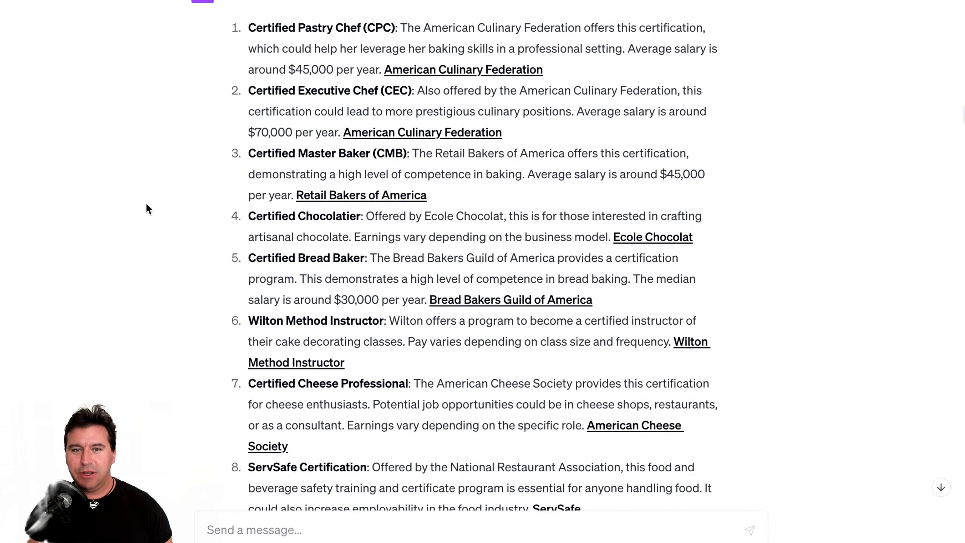
pyautogui.scroll(-4, 147, 209)
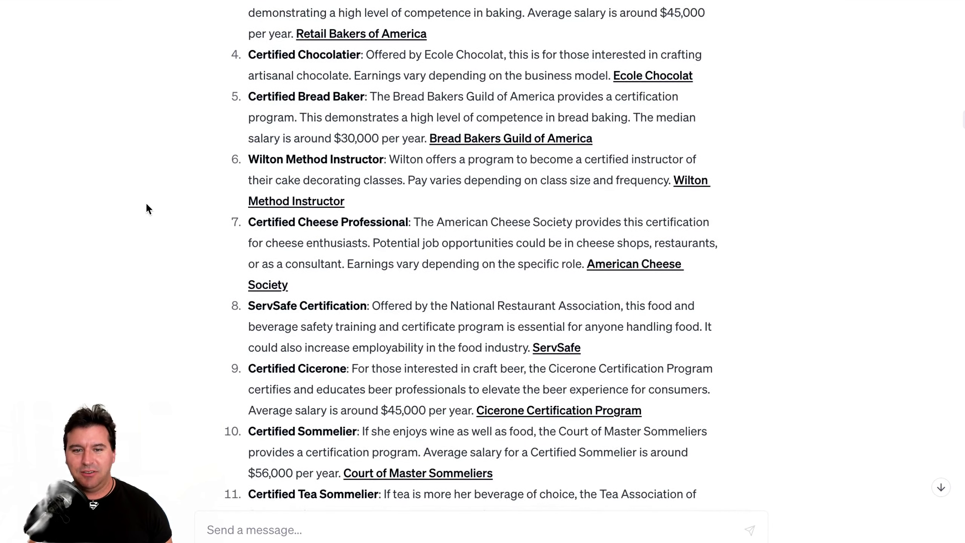
pyautogui.scroll(-3, 147, 209)
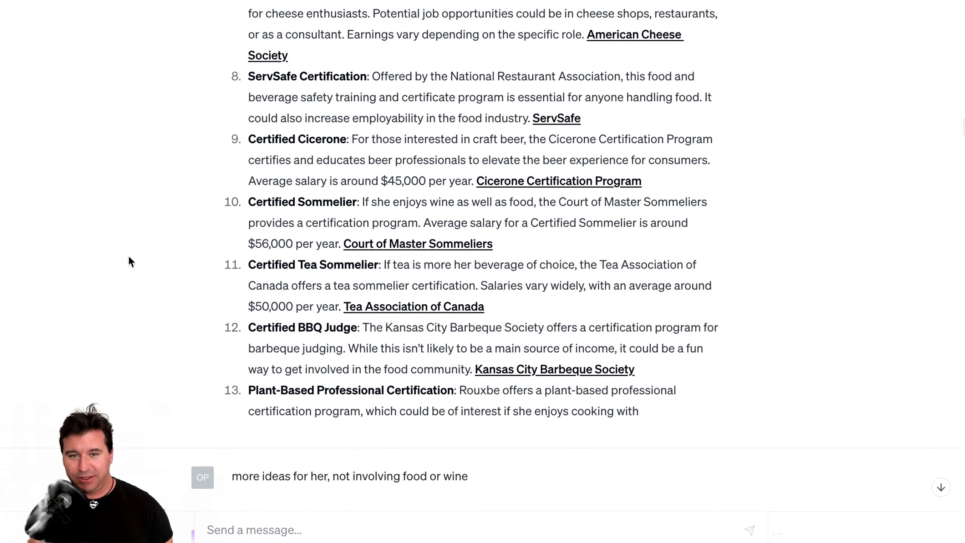
# Read the reply to the request for more ideas not involving food or wine.
pyautogui.scroll(-6, 129, 261)
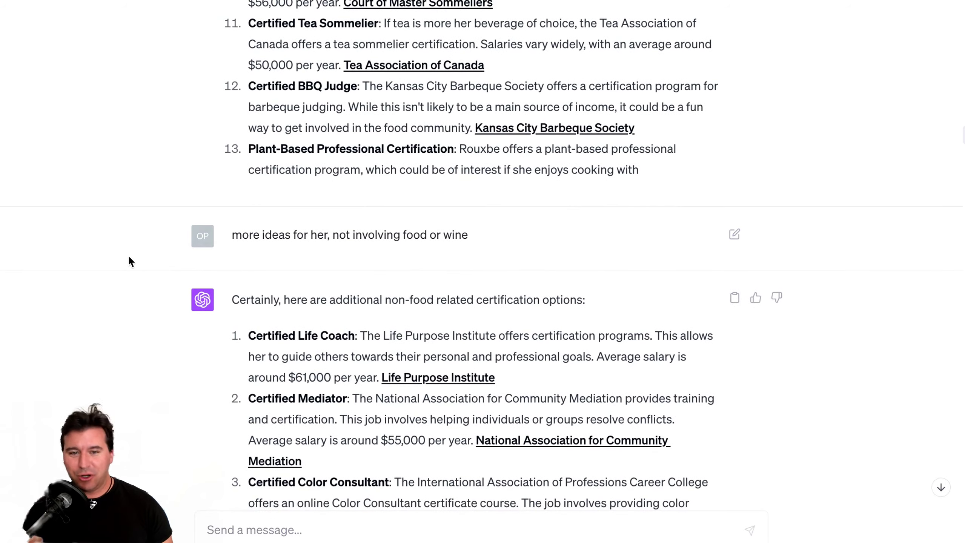
pyautogui.scroll(-5, 130, 259)
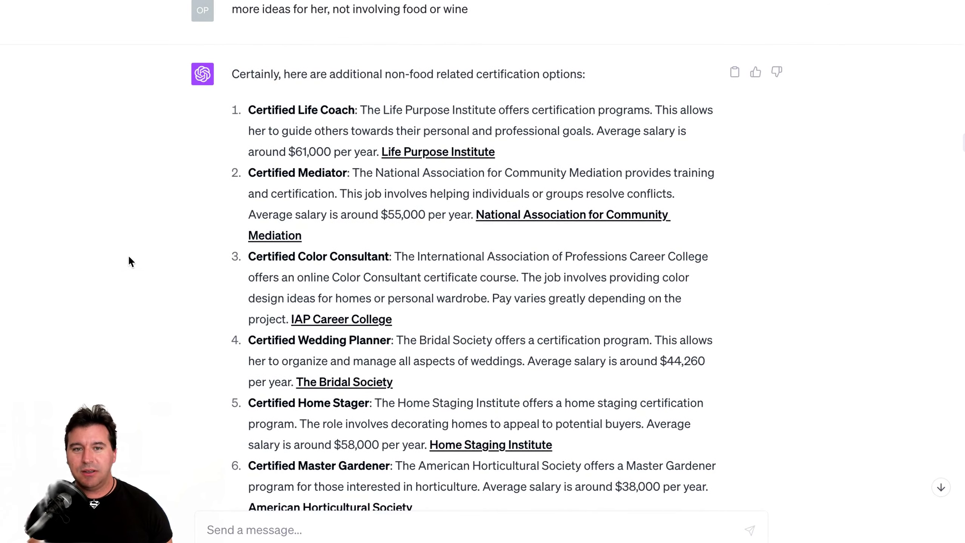
pyautogui.scroll(-1, 129, 260)
pyautogui.scroll(-1, 129, 261)
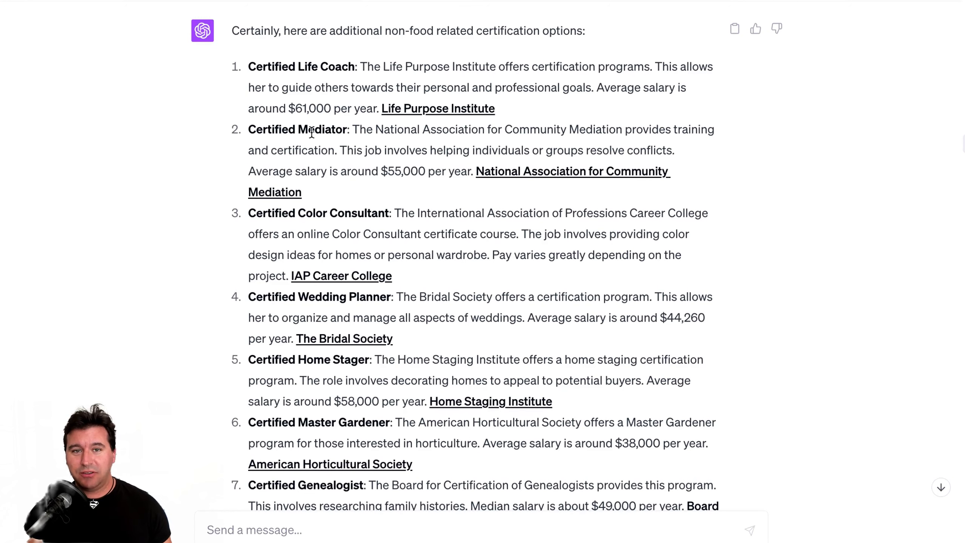
pyautogui.scroll(2, 198, 178)
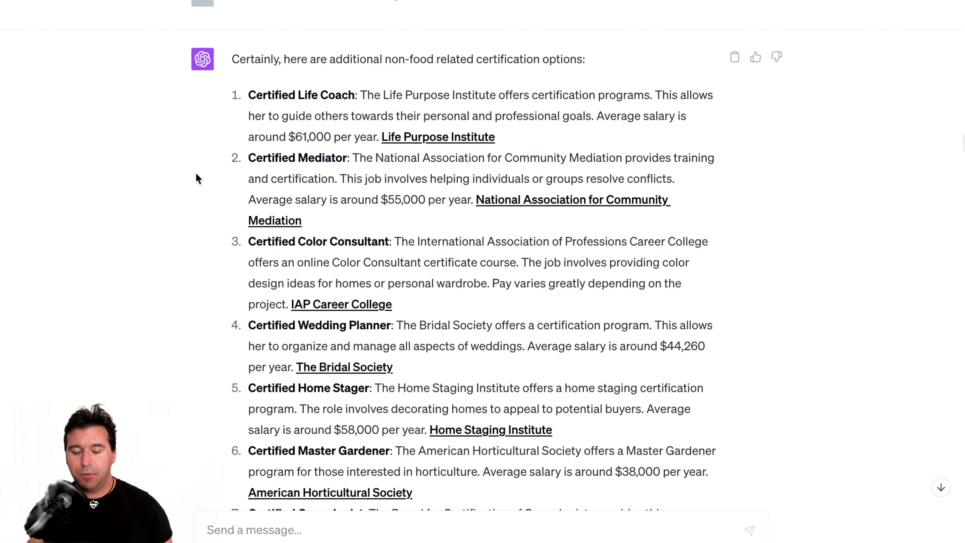
pyautogui.scroll(-10, 197, 175)
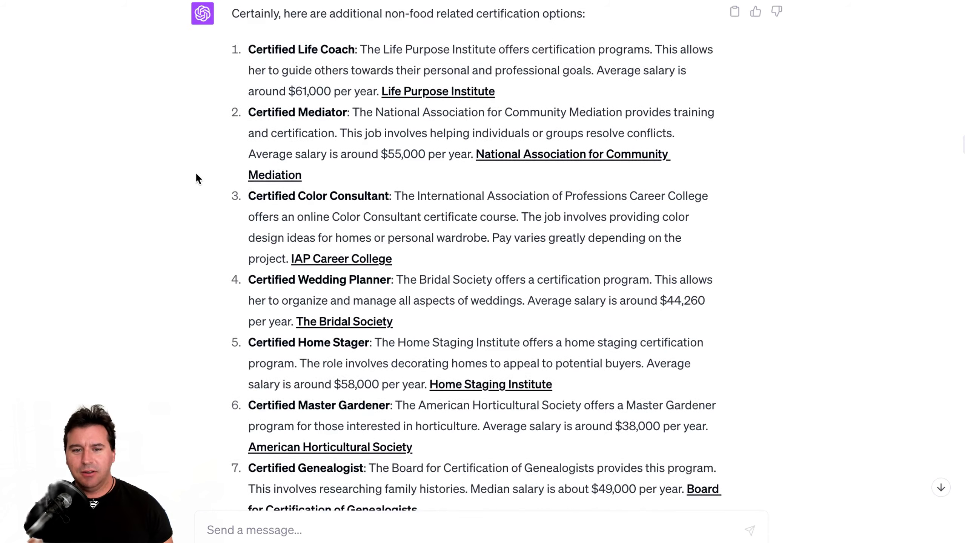
# Review the further certification lists, including the reply to "more ideas that you haven't suggested yet".
pyautogui.scroll(-15, 182, 248)
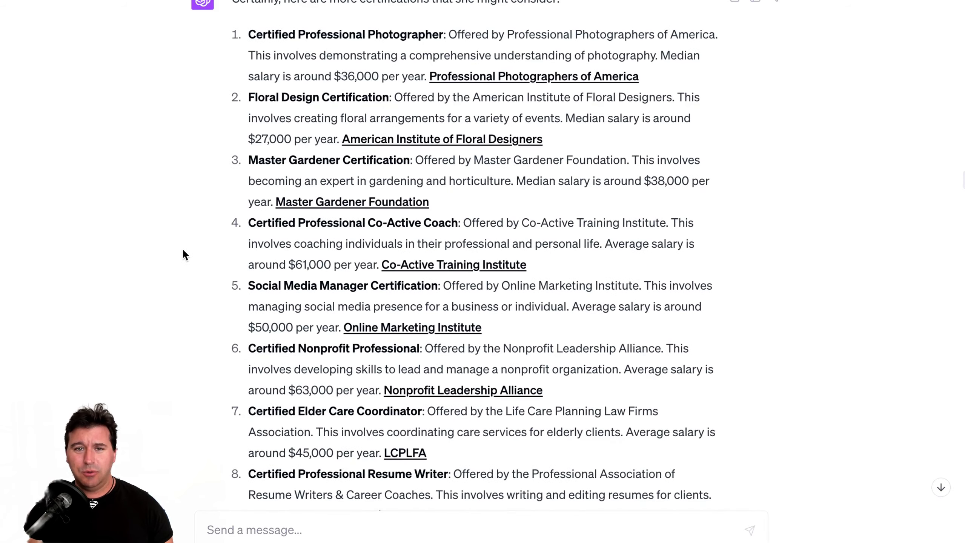
pyautogui.scroll(-15, 184, 252)
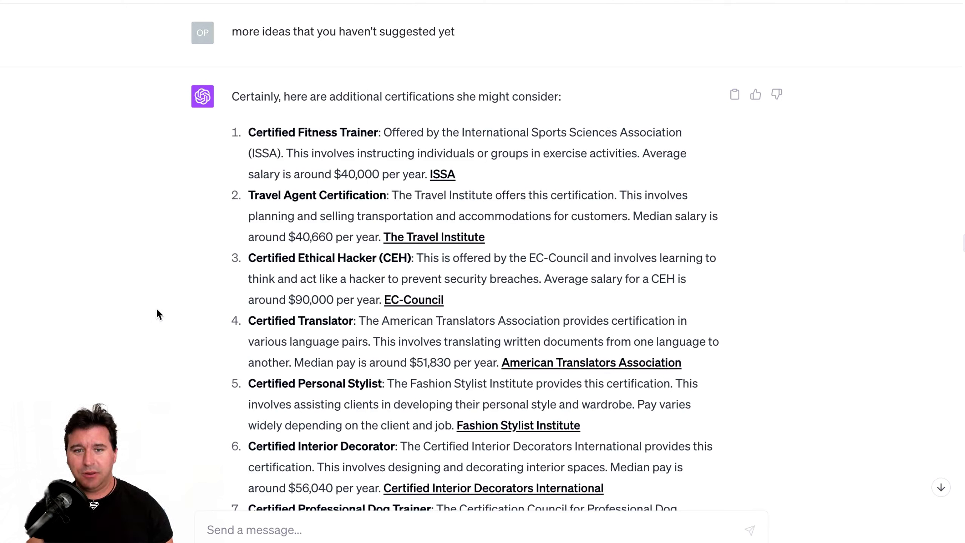
pyautogui.scroll(-4, 163, 314)
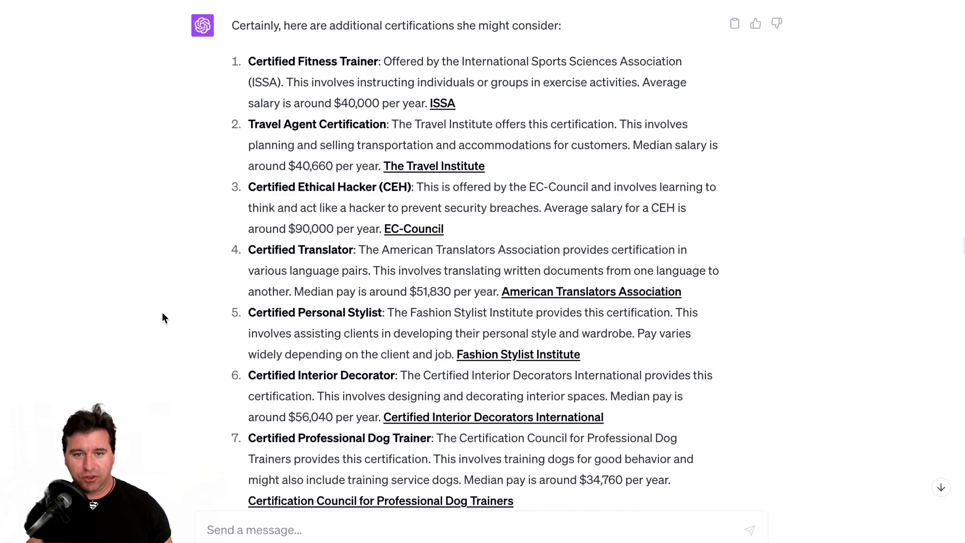
pyautogui.scroll(-4, 163, 314)
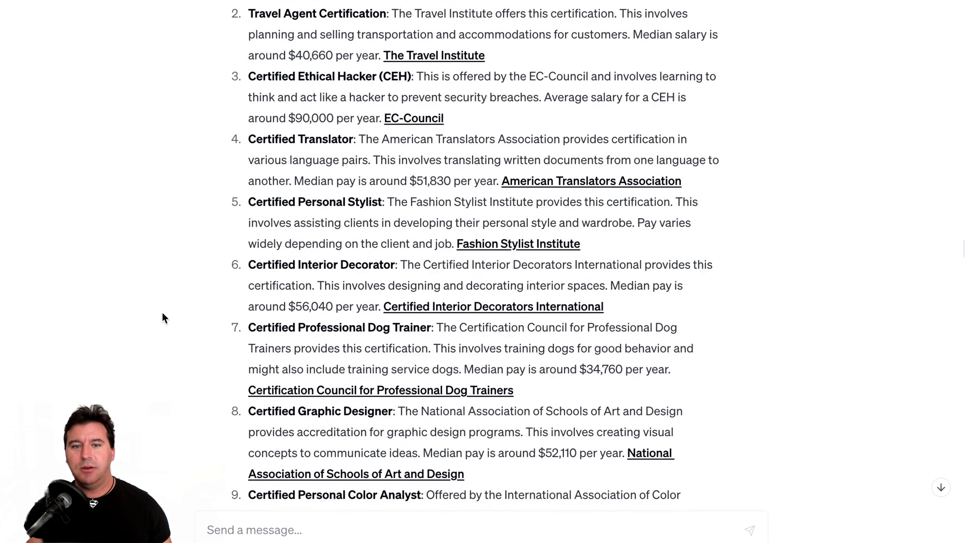
pyautogui.scroll(-2, 164, 314)
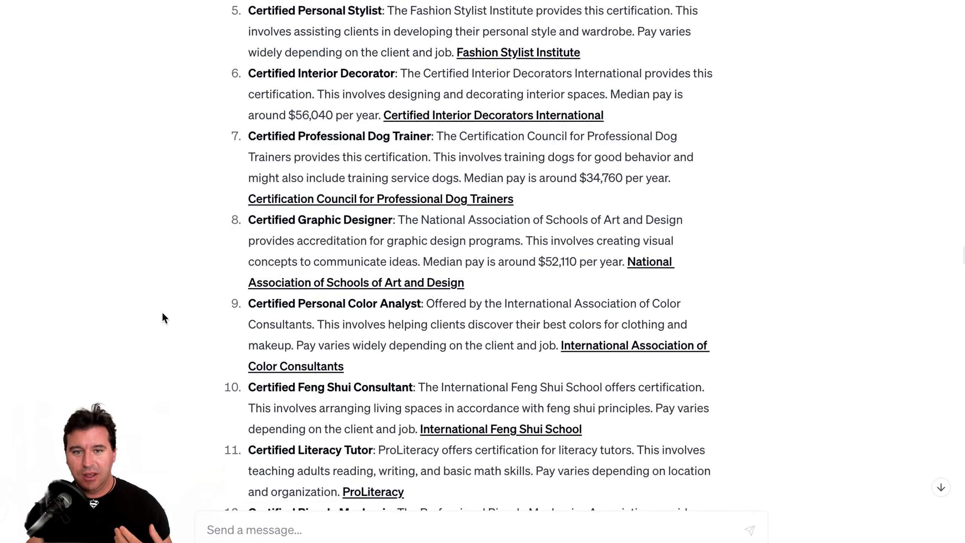
pyautogui.scroll(-4, 163, 318)
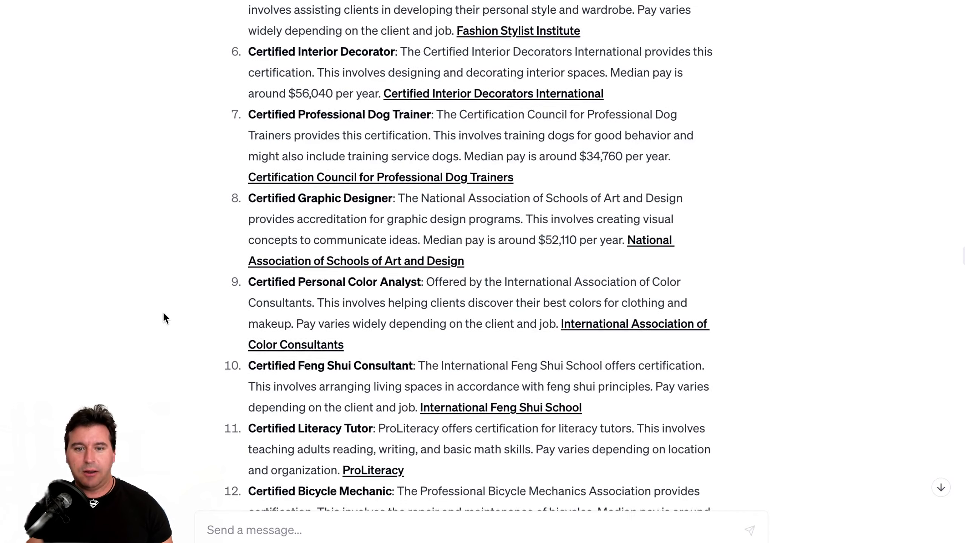
pyautogui.scroll(-1, 163, 318)
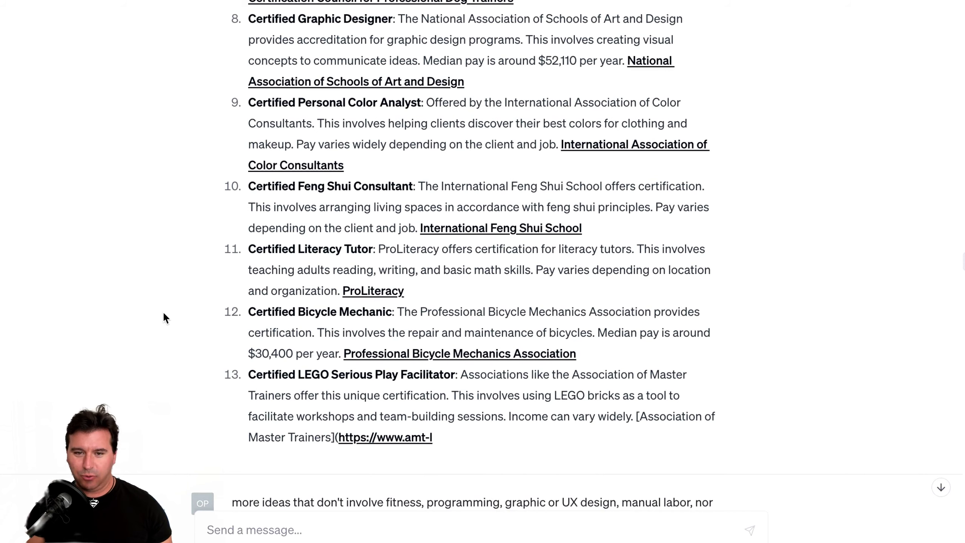
# Read the certification replies to the follow-ups excluding fitness, programming, graphic or UX design, manual labor and pets.
pyautogui.scroll(-5, 164, 314)
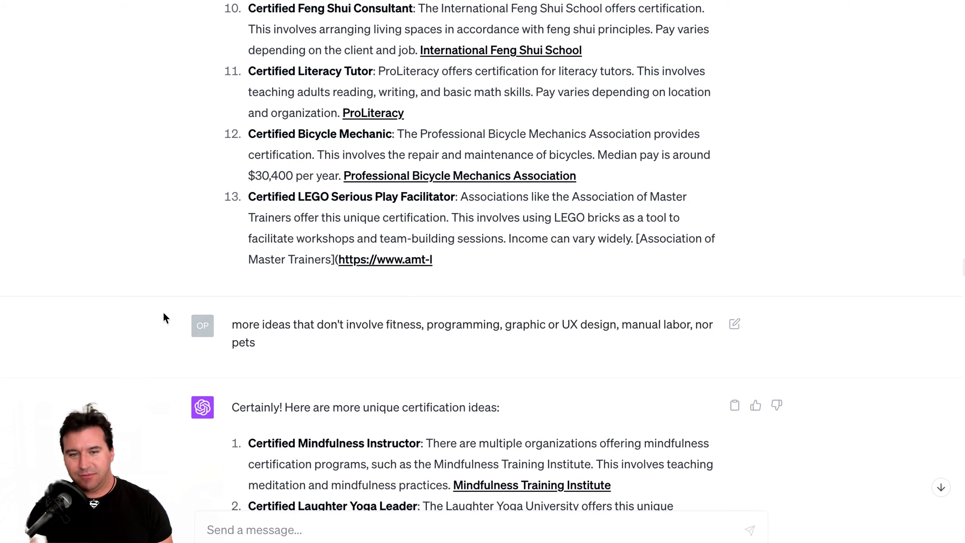
pyautogui.scroll(-4, 164, 314)
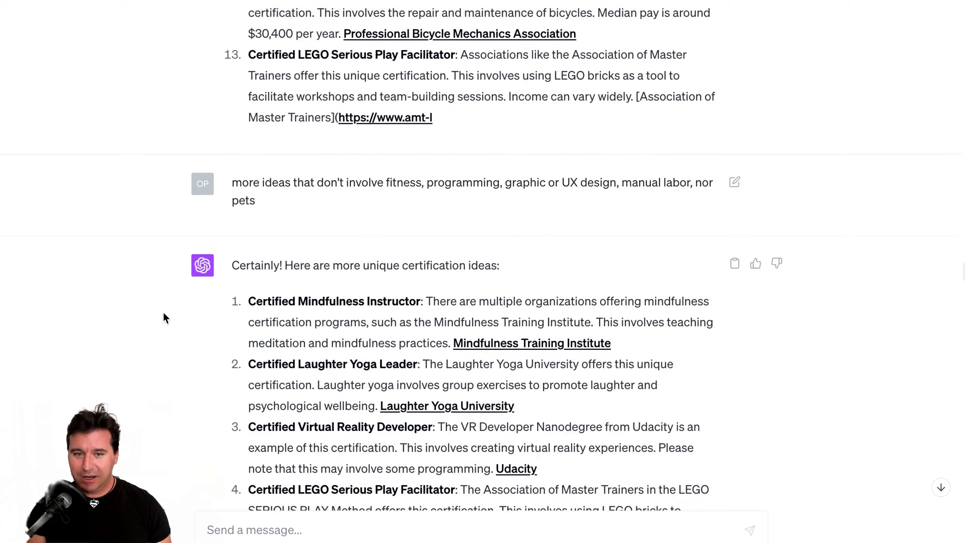
pyautogui.scroll(-5, 164, 314)
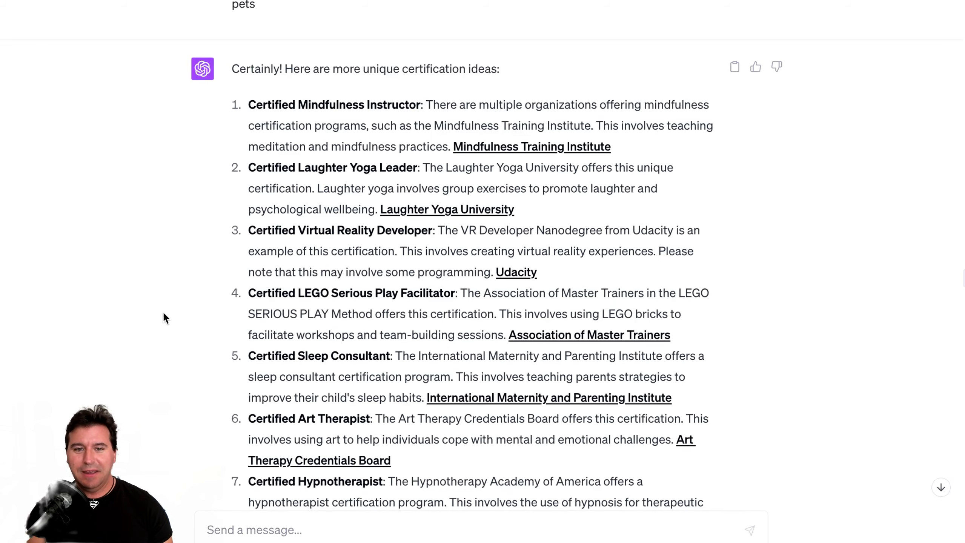
pyautogui.scroll(-11, 164, 314)
pyautogui.scroll(-20, 164, 318)
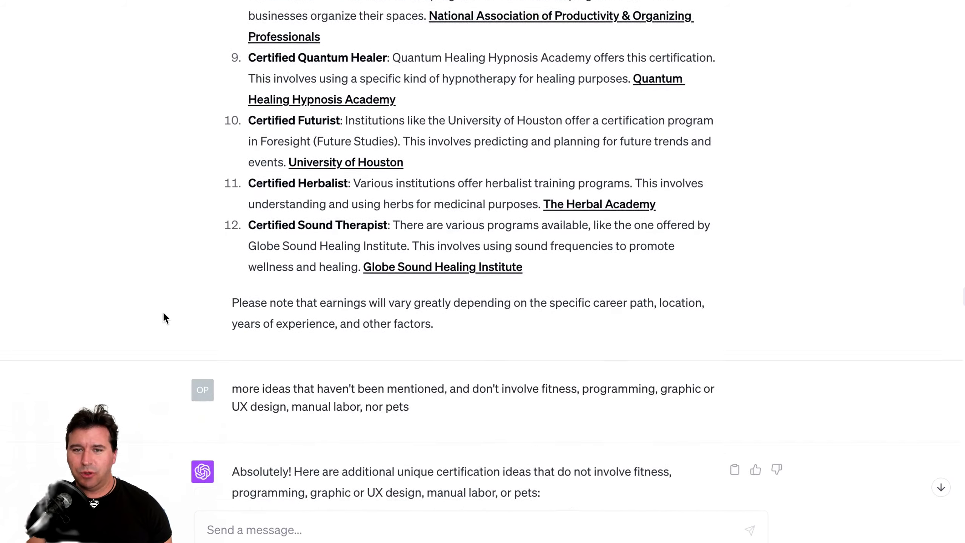
pyautogui.scroll(-9, 164, 314)
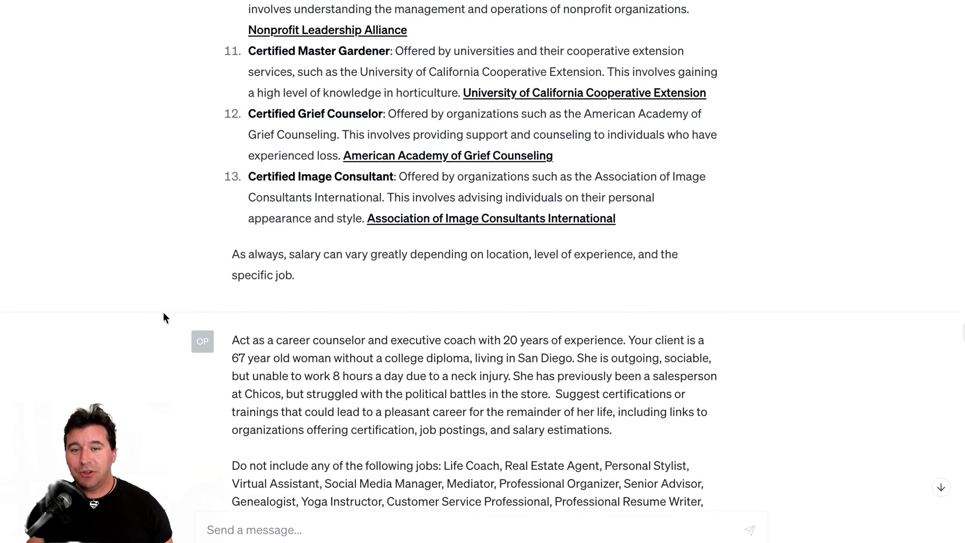
# Examine the restated career counselor prompt with its list of excluded jobs and the certification options suggested in reply.
pyautogui.scroll(-2, 164, 318)
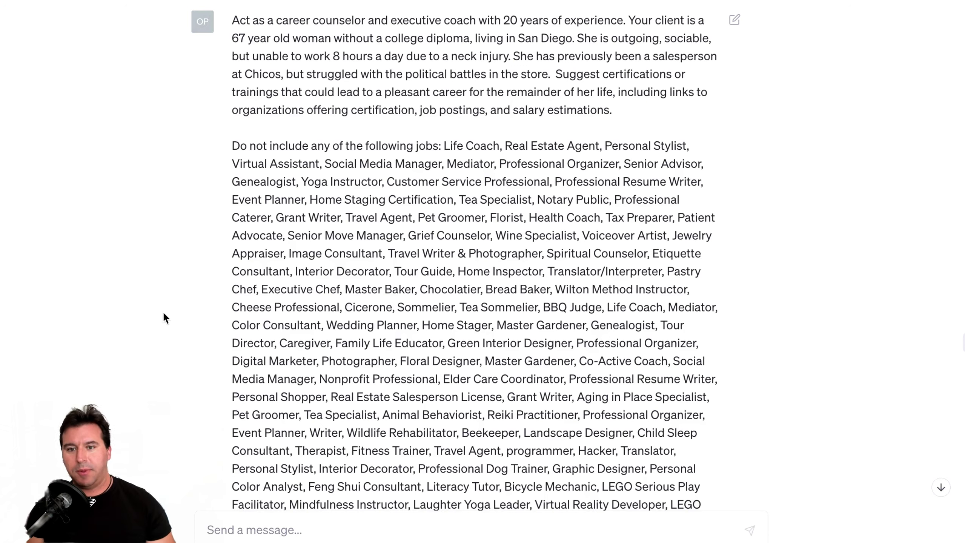
pyautogui.scroll(-2, 164, 315)
pyautogui.scroll(-2, 164, 318)
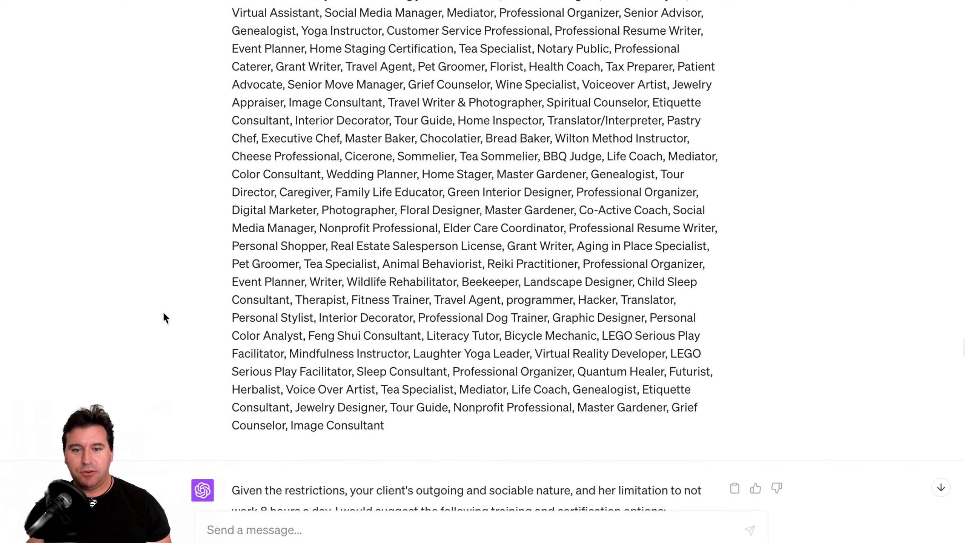
pyautogui.scroll(-9, 164, 315)
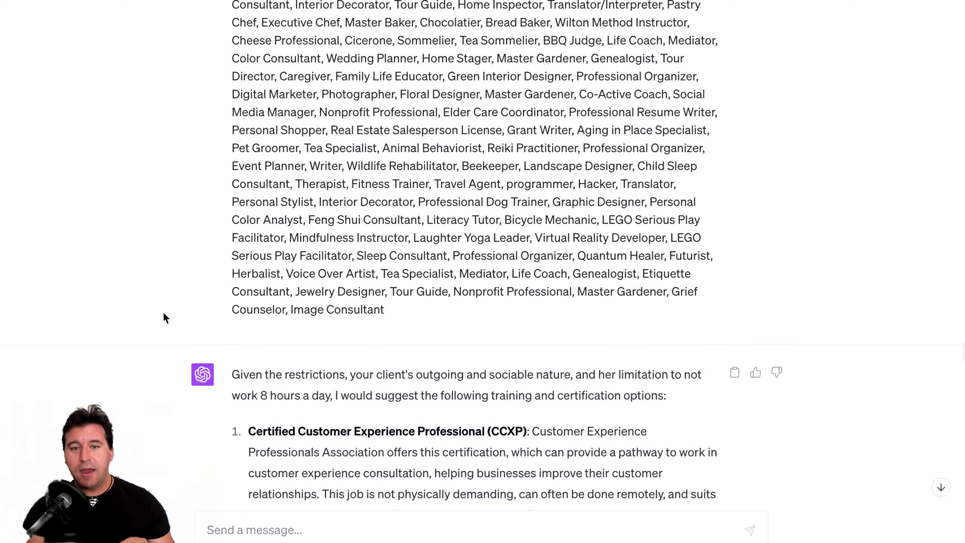
pyautogui.scroll(-3, 164, 315)
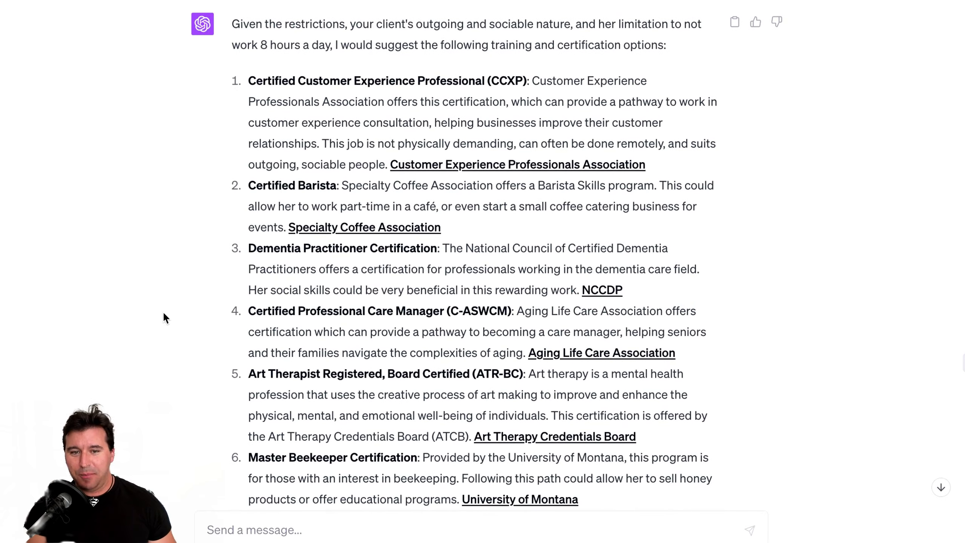
pyautogui.scroll(-1, 164, 318)
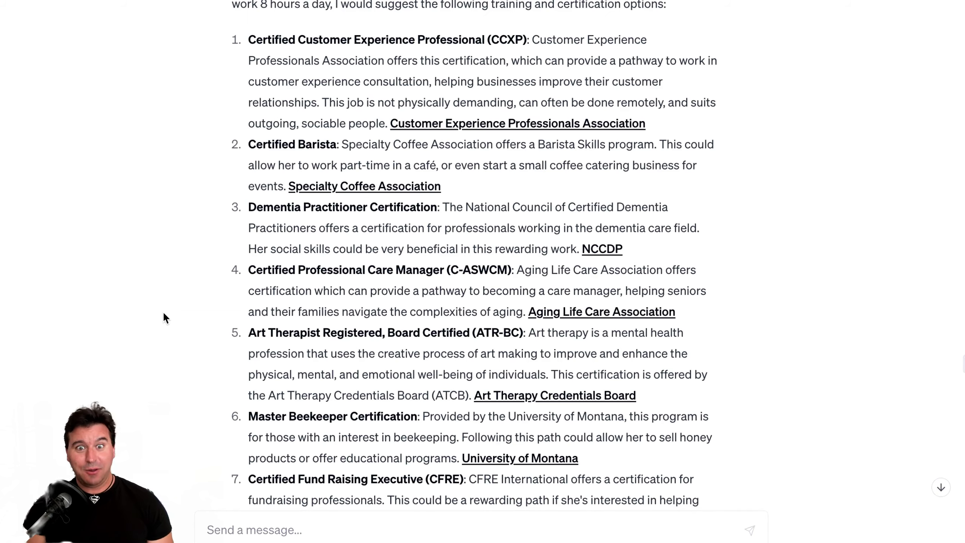
pyautogui.scroll(-10, 164, 315)
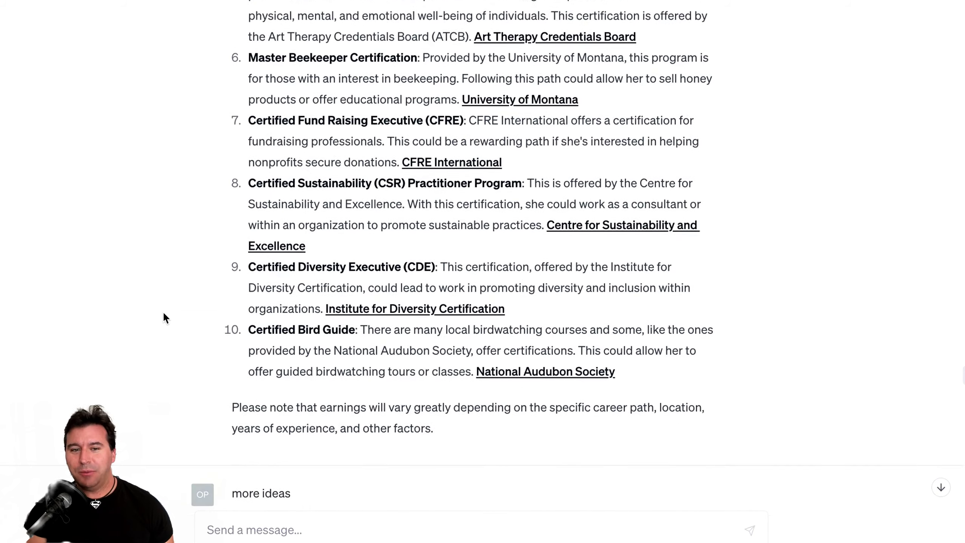
# Review the rest of the conversation, including the prompts excluding Information Technology jobs and the final list of certifications.
pyautogui.scroll(-20, 164, 314)
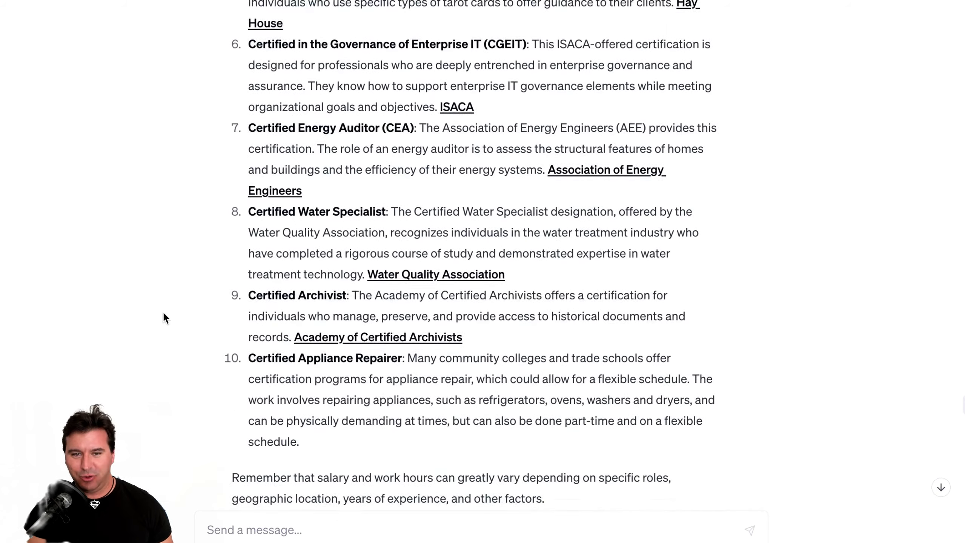
pyautogui.scroll(-4, 164, 315)
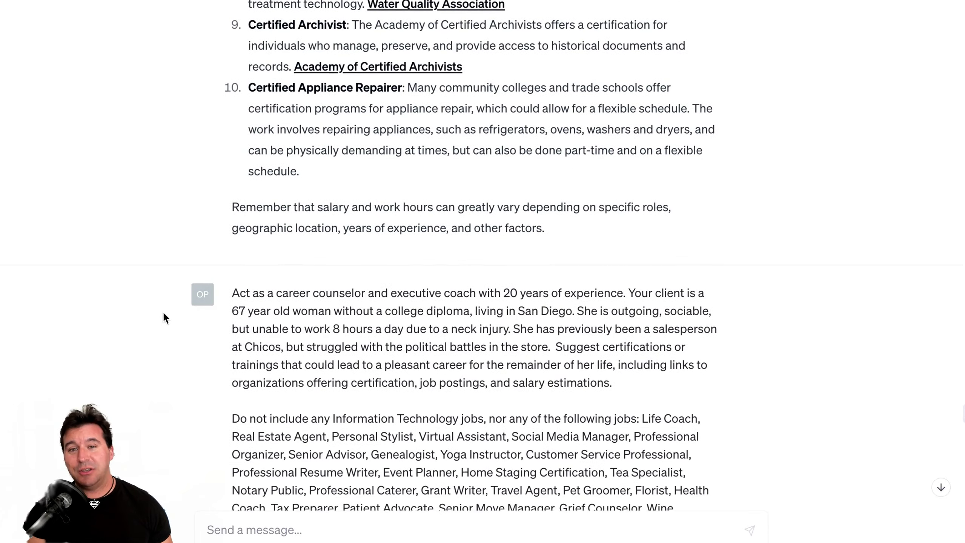
pyautogui.scroll(-12, 164, 314)
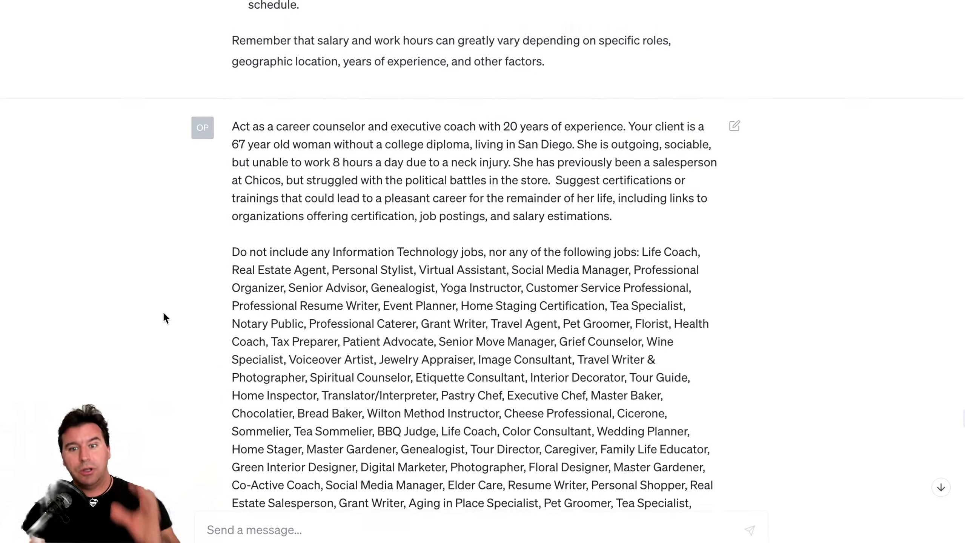
pyautogui.scroll(-20, 123, 275)
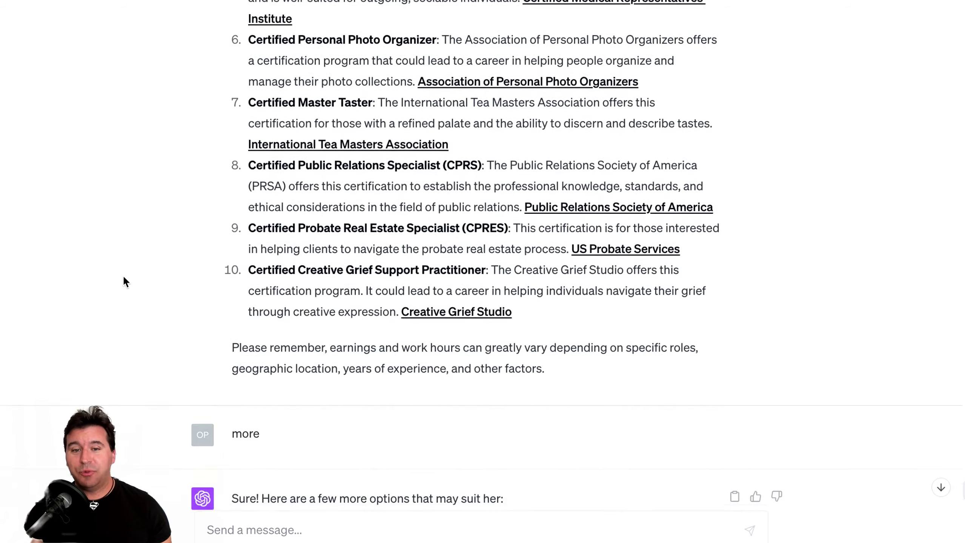
pyautogui.scroll(-20, 123, 274)
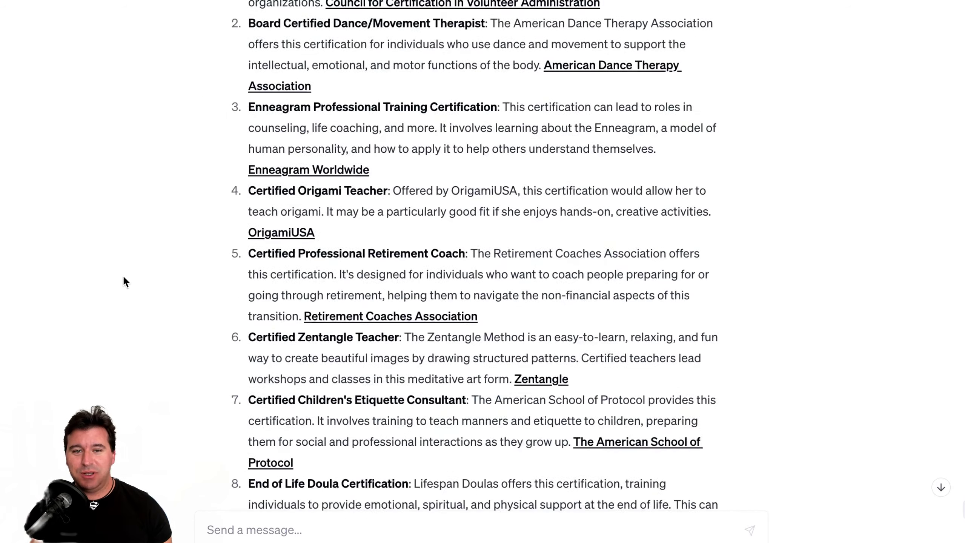
pyautogui.scroll(-5, 124, 277)
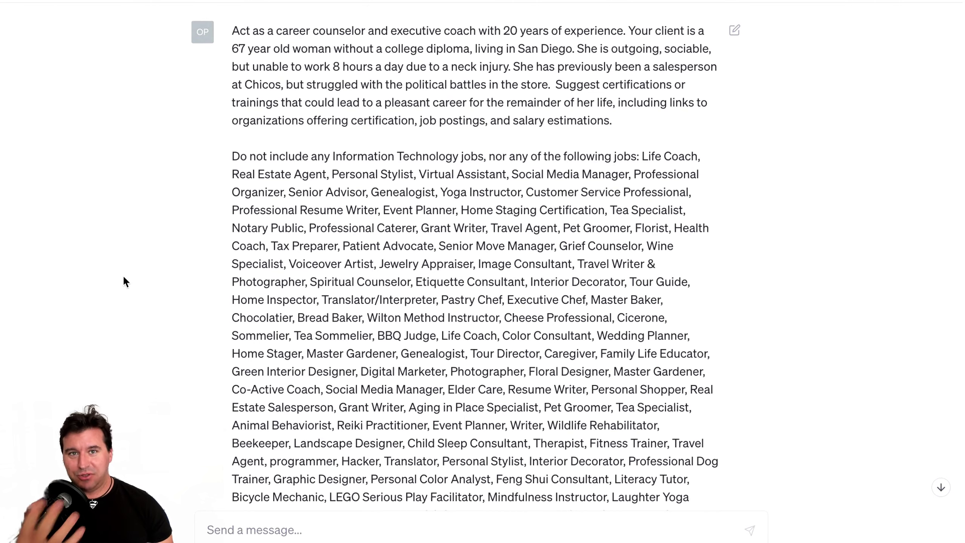
pyautogui.scroll(-7, 125, 282)
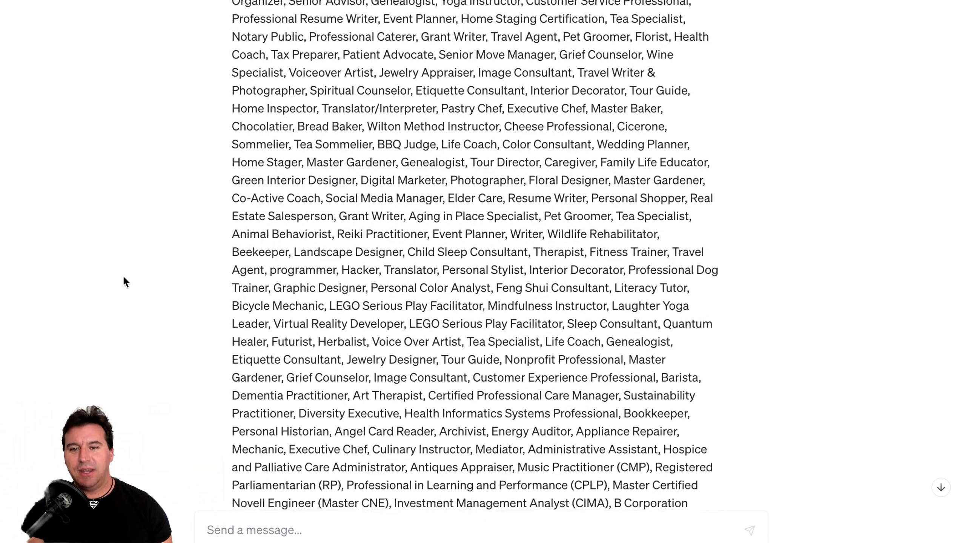
pyautogui.scroll(-20, 126, 282)
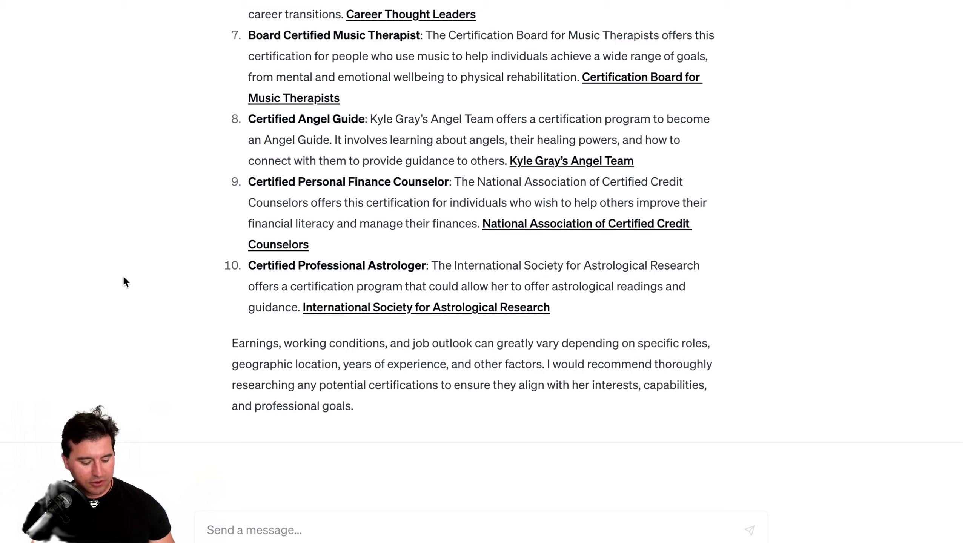
# Switch to the God Mode career counselor session and inspect the first subtask, "No action specified".
pyautogui.hotkey('ctrl', 'Tab')
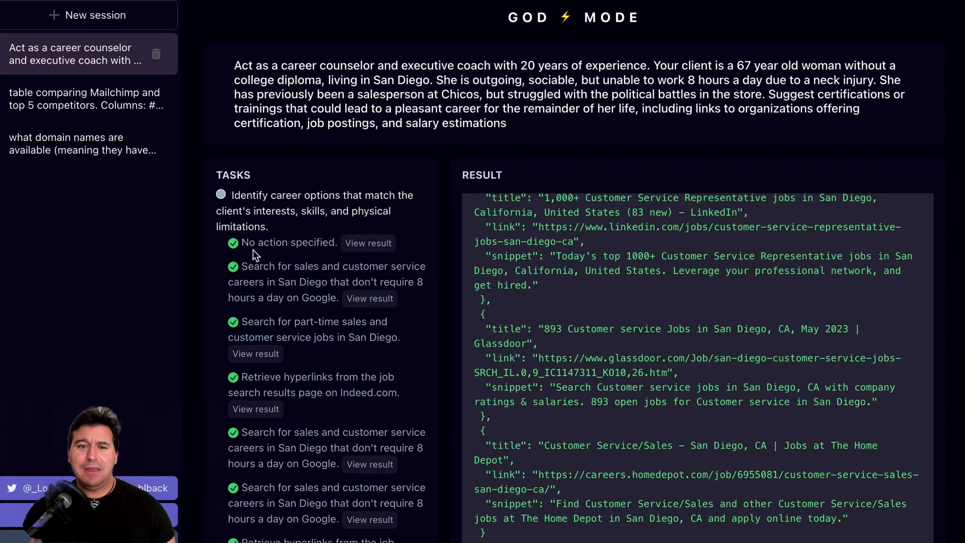
pyautogui.moveTo(241, 244); pyautogui.dragTo(416, 245)
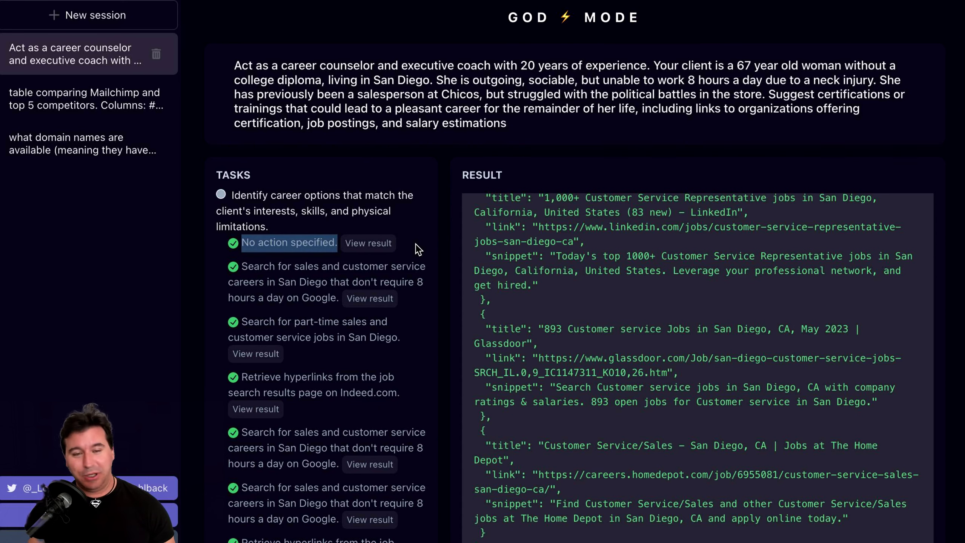
pyautogui.click(418, 250)
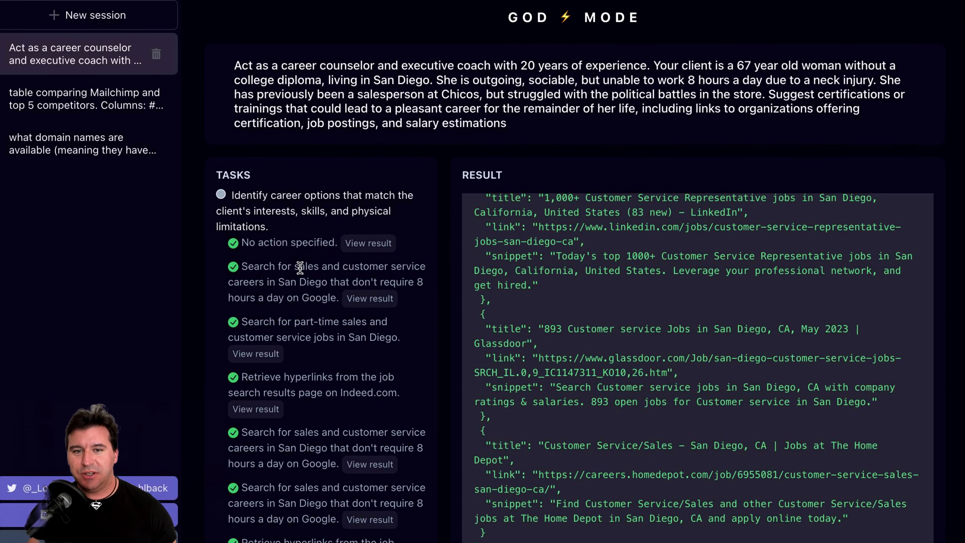
# Look through the God Mode task list, including the Google and Indeed.com job searches, and the proposed action awaiting approval.
pyautogui.scroll(-2, 300, 268)
pyautogui.scroll(-3, 300, 267)
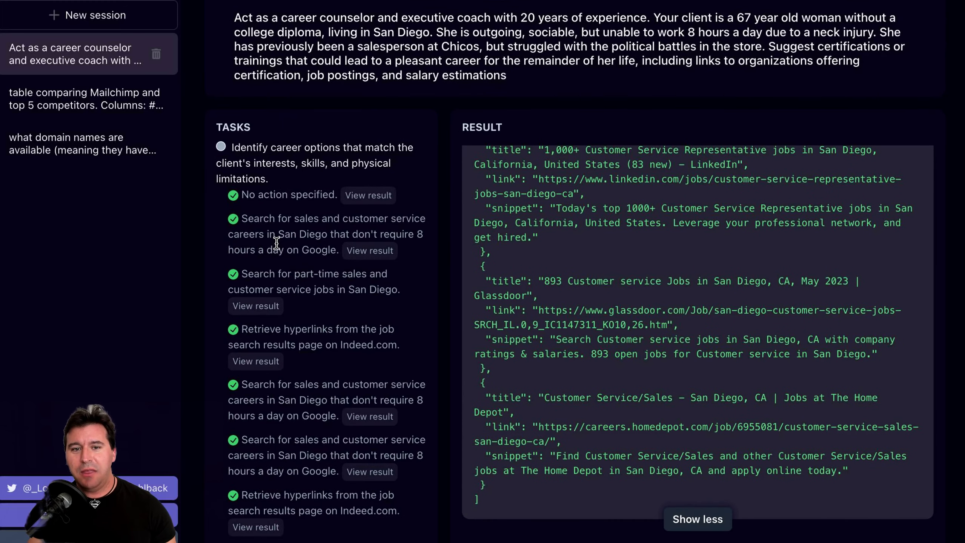
pyautogui.scroll(-15, 277, 243)
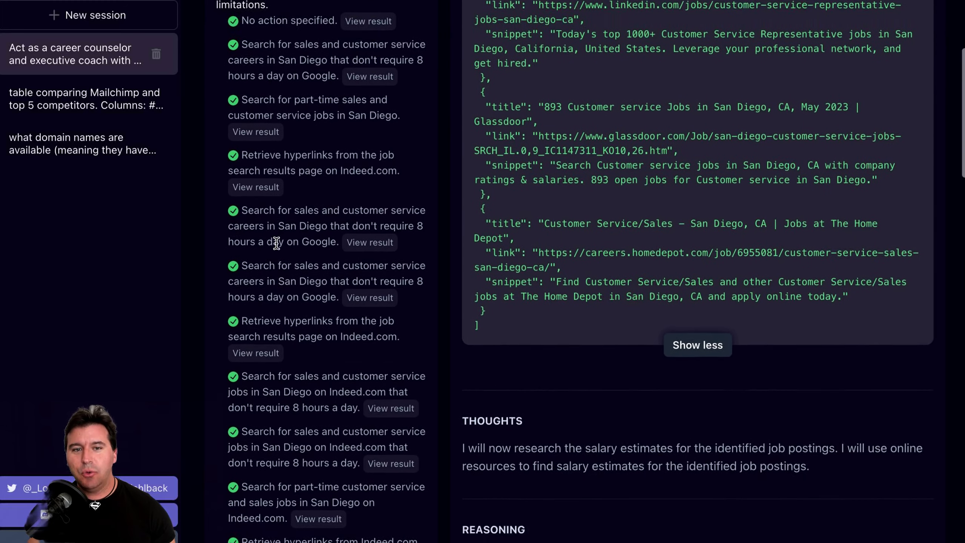
pyautogui.scroll(-10, 277, 243)
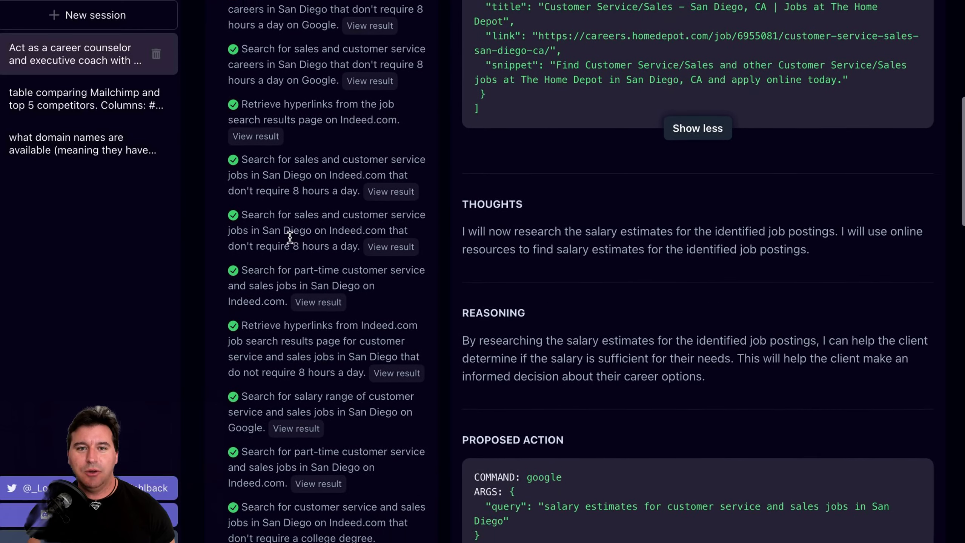
pyautogui.moveTo(338, 115); pyautogui.dragTo(397, 116)
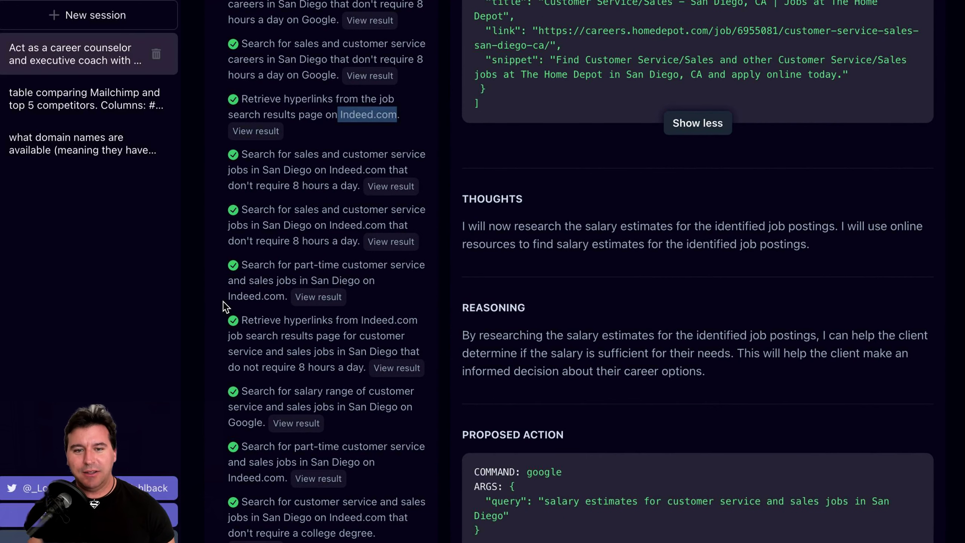
pyautogui.scroll(-5, 223, 302)
pyautogui.scroll(-4, 223, 302)
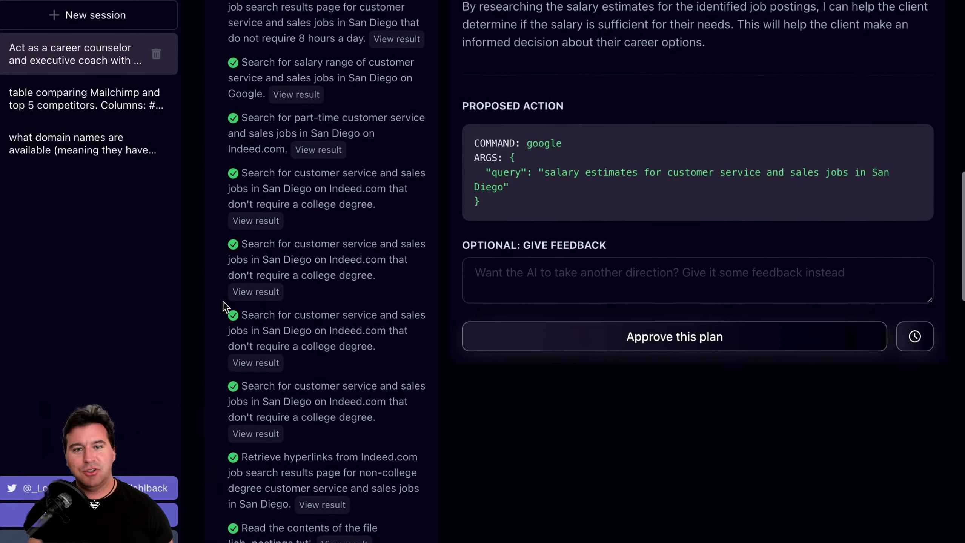
pyautogui.scroll(-4, 209, 327)
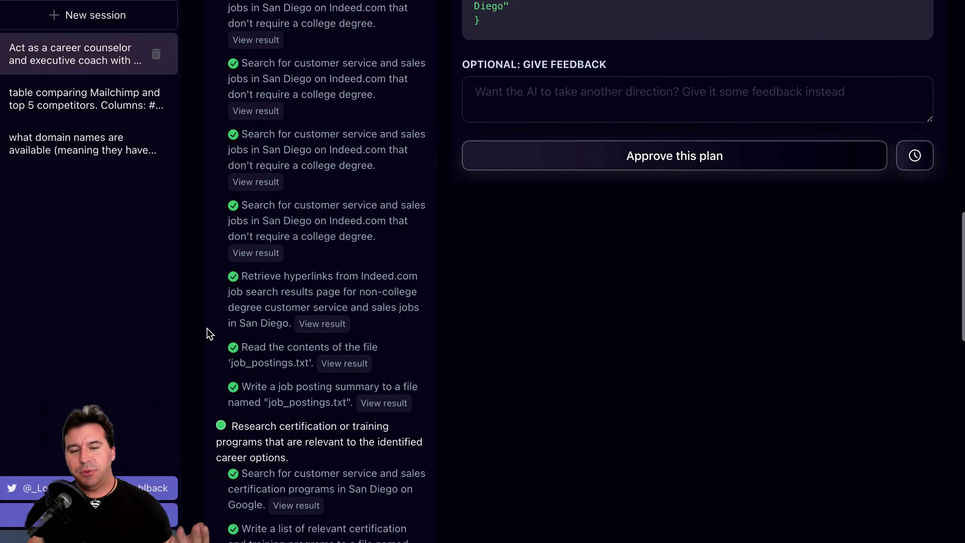
# Open the generated file job_postings_and_salary_estimations.txt and read its job postings and salary ranges.
pyautogui.click(380, 407)
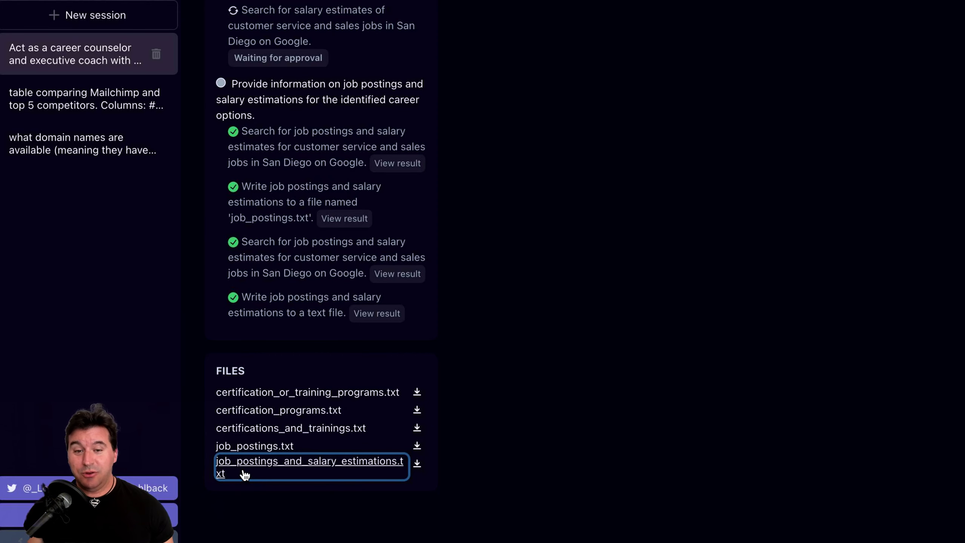
pyautogui.click(243, 473)
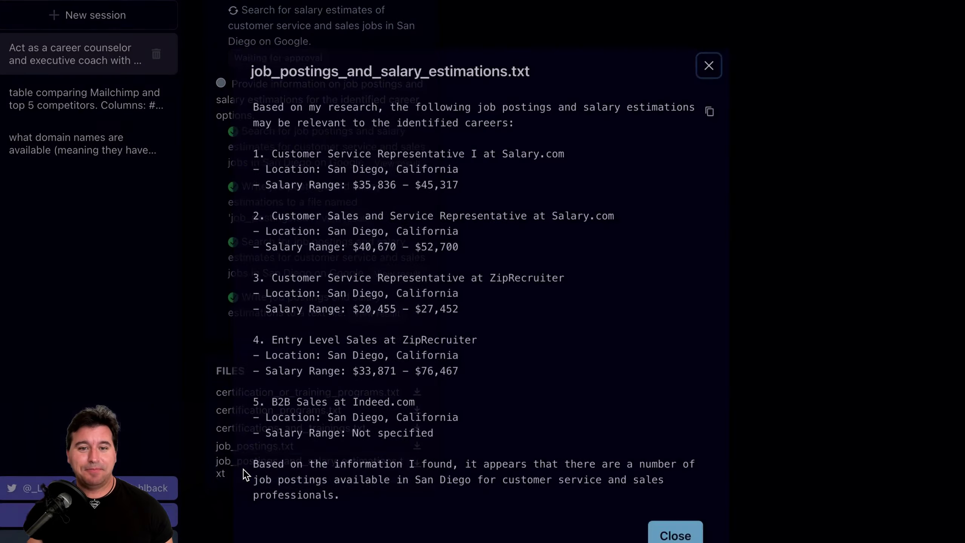
pyautogui.scroll(-1, 651, 340)
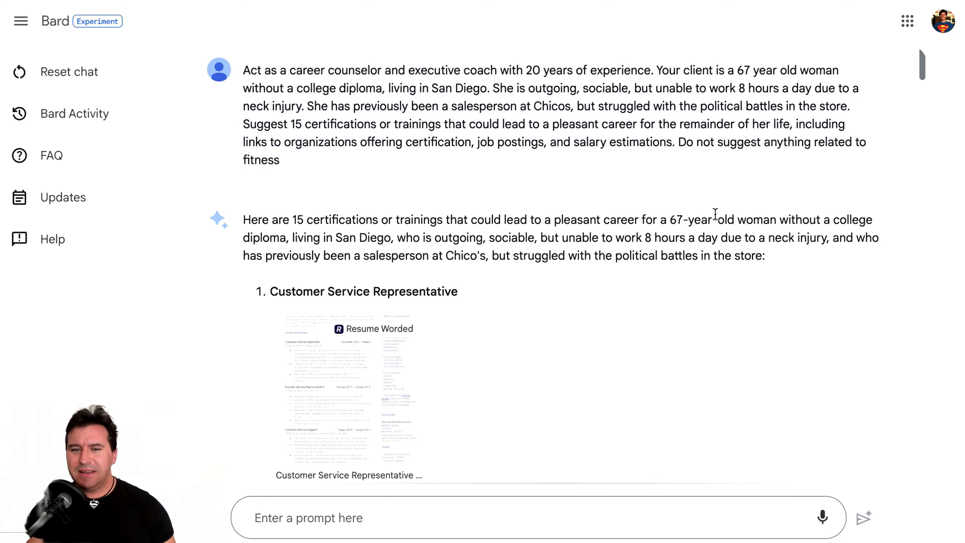
# Read Bard's first answer to the career counselor prompt, from Customer Service Representative through the Graphic Designer certification.
pyautogui.scroll(-4, 686, 233)
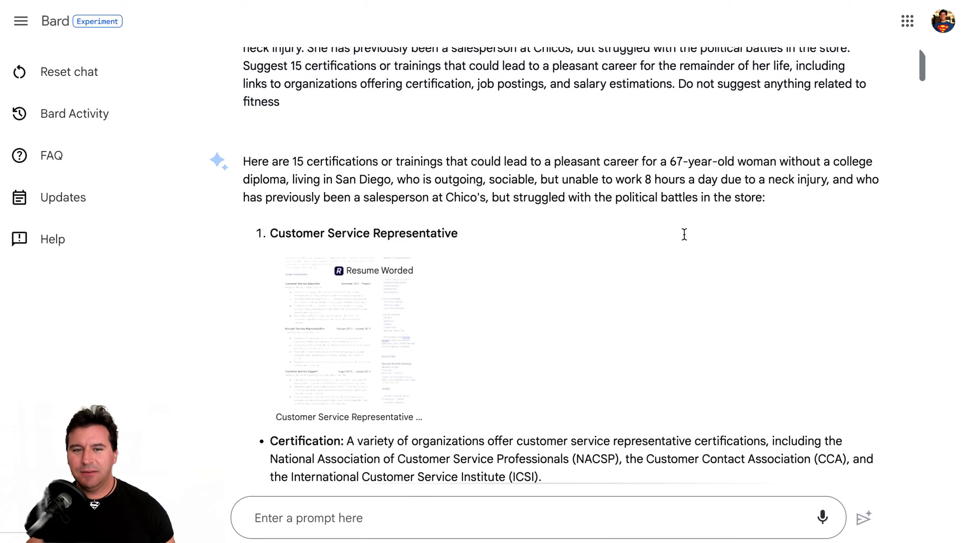
pyautogui.scroll(-10, 685, 236)
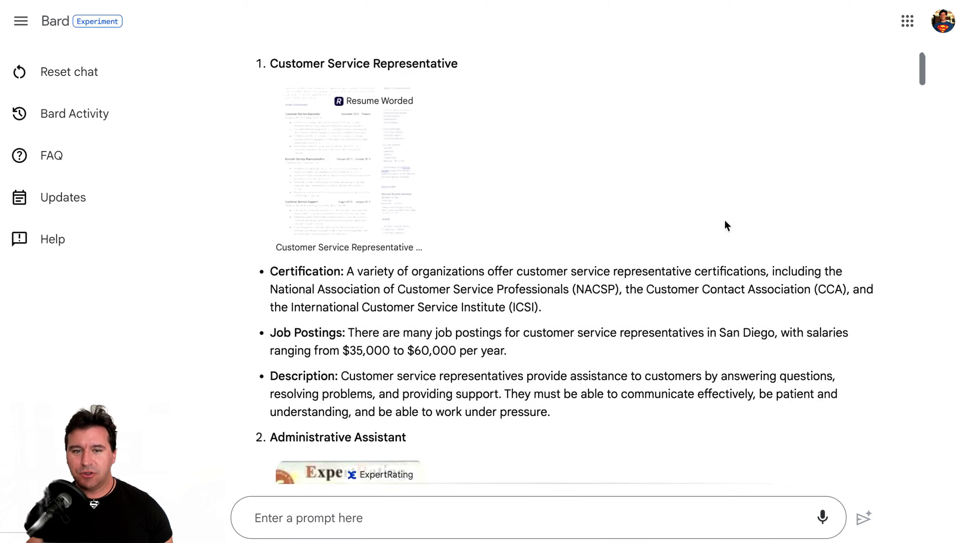
pyautogui.scroll(-15, 722, 223)
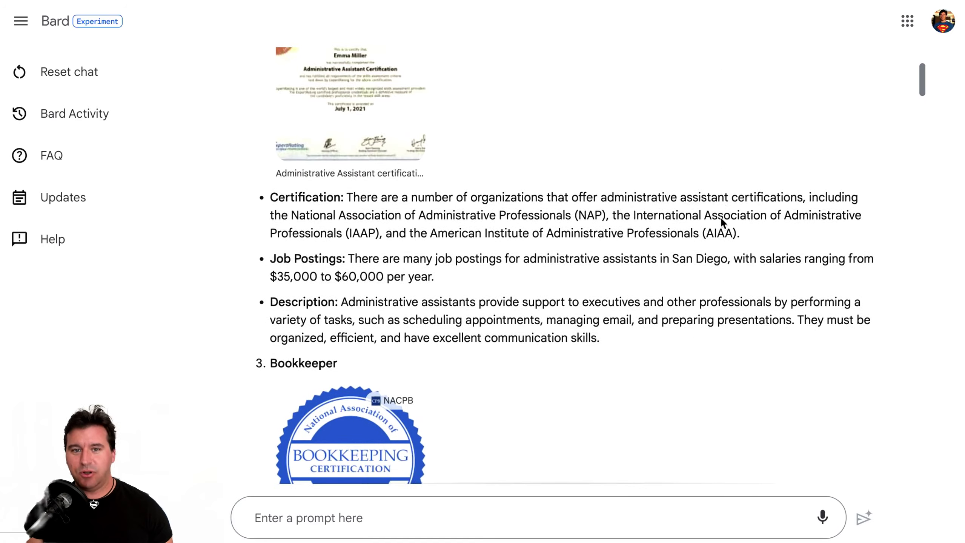
pyautogui.scroll(-20, 722, 222)
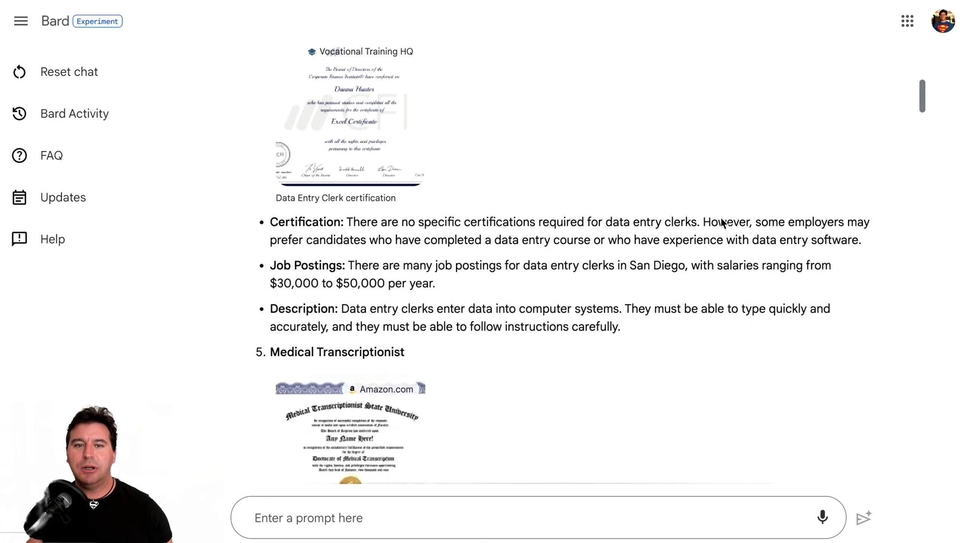
pyautogui.scroll(-10, 722, 222)
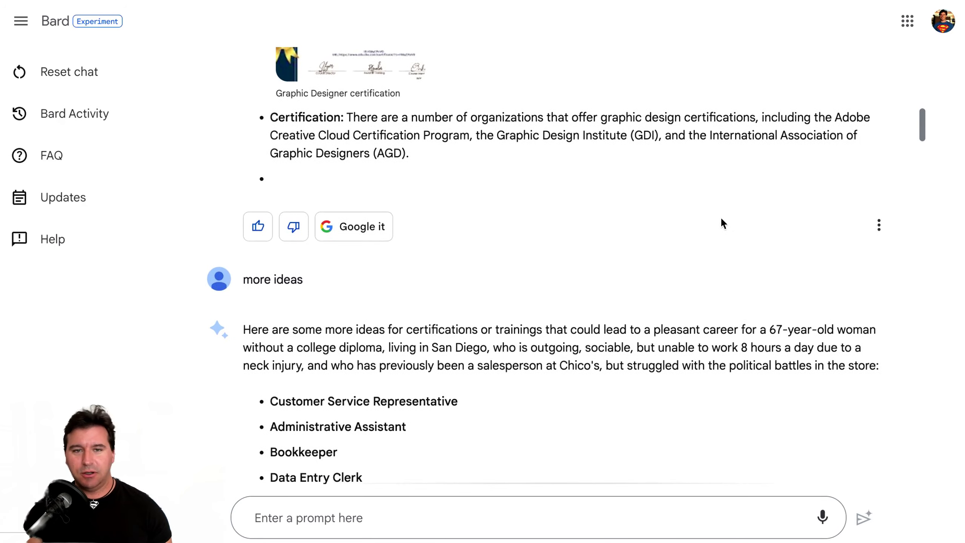
# Examine Bard's "more ideas" career lists and highlight the words "ideas for certifications or trainings" in the first list's introduction.
pyautogui.scroll(-3, 723, 223)
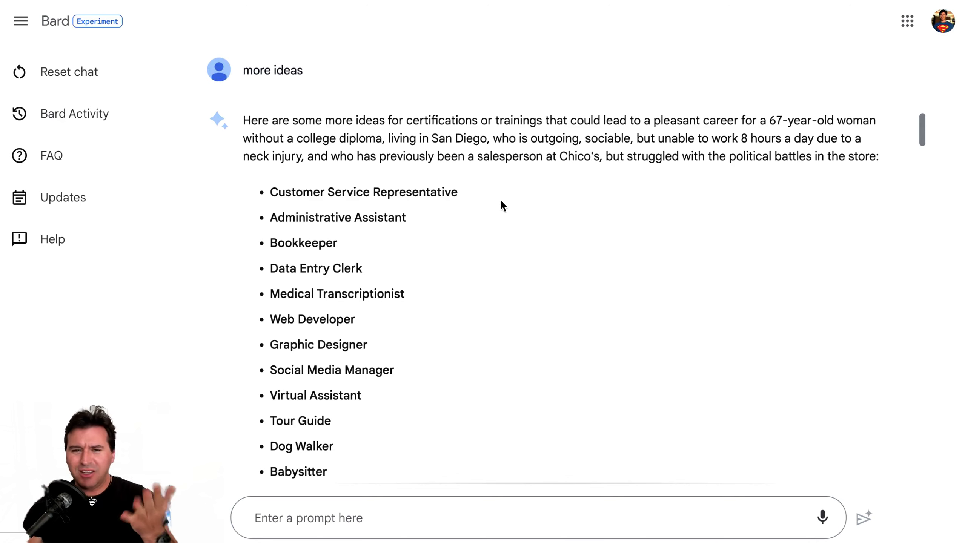
pyautogui.scroll(-3, 502, 202)
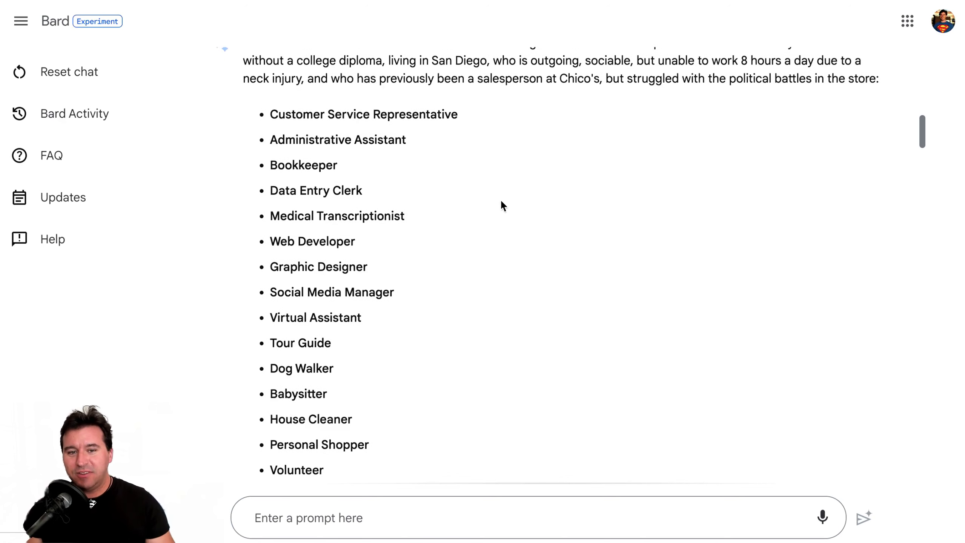
pyautogui.scroll(-3, 501, 203)
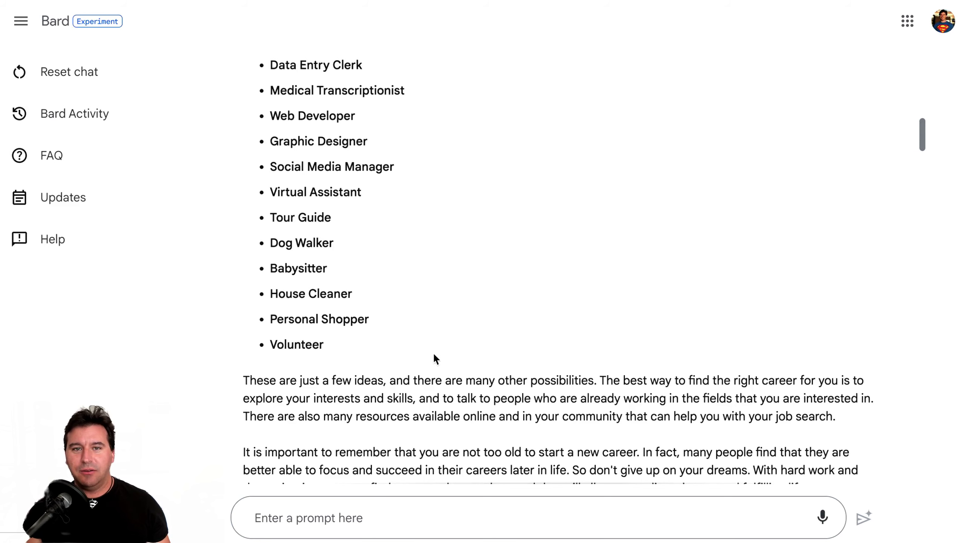
pyautogui.scroll(4, 435, 363)
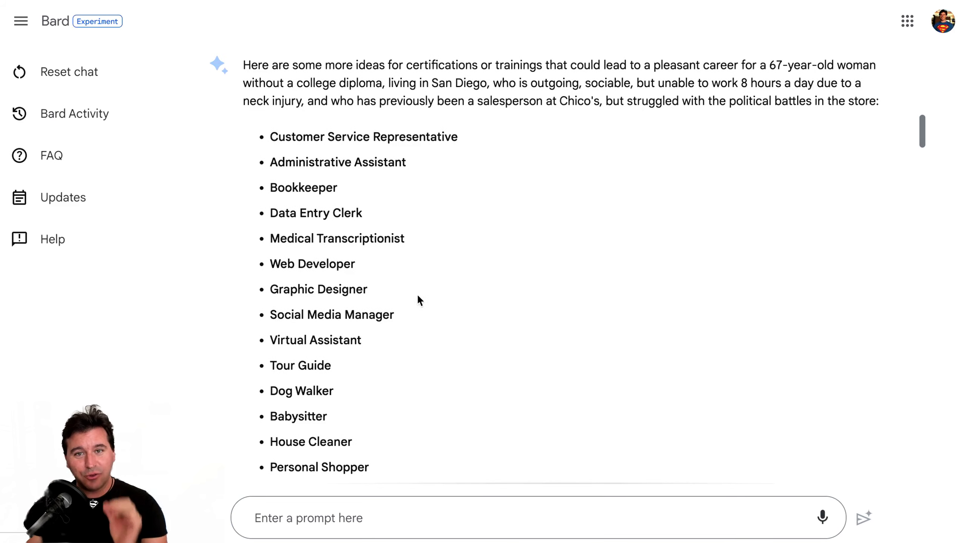
pyautogui.moveTo(358, 65); pyautogui.dragTo(542, 65)
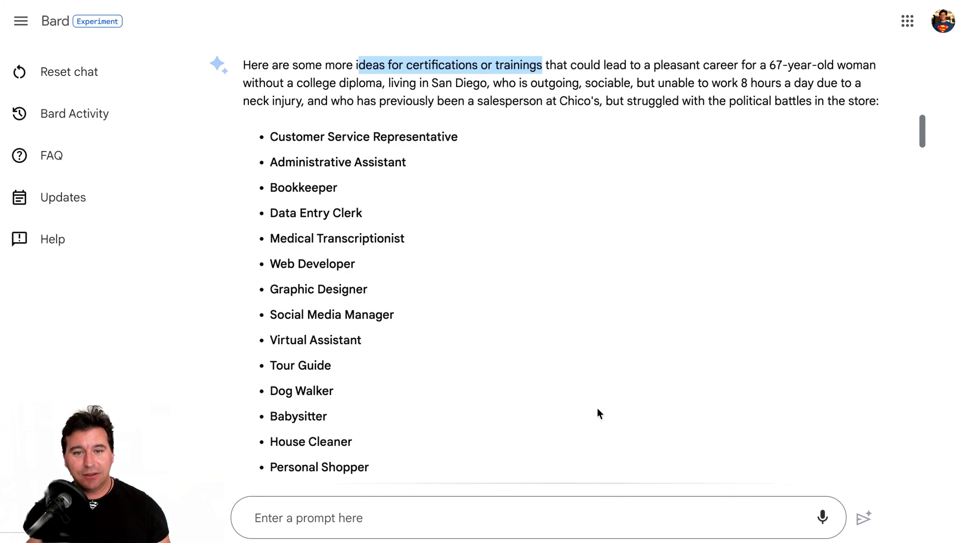
pyautogui.scroll(-1, 465, 373)
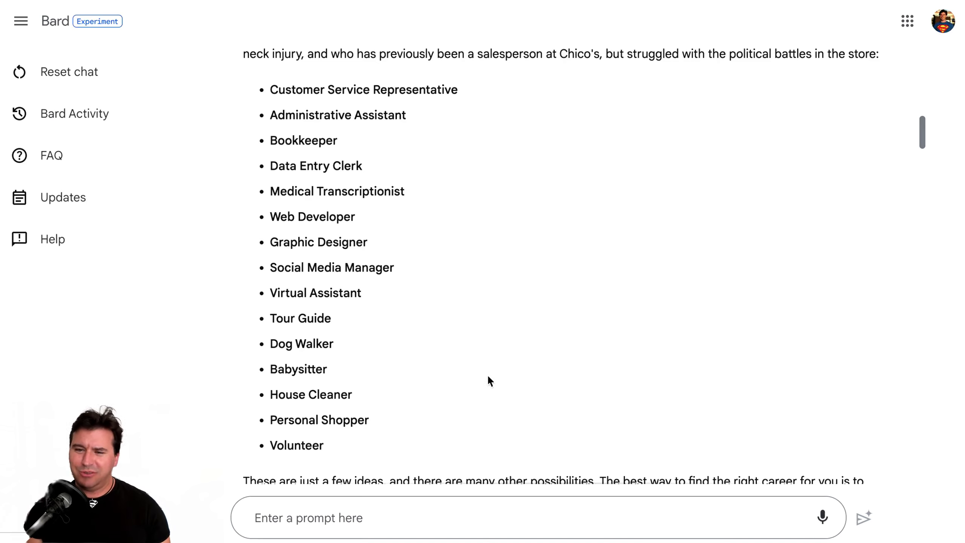
pyautogui.scroll(-5, 489, 381)
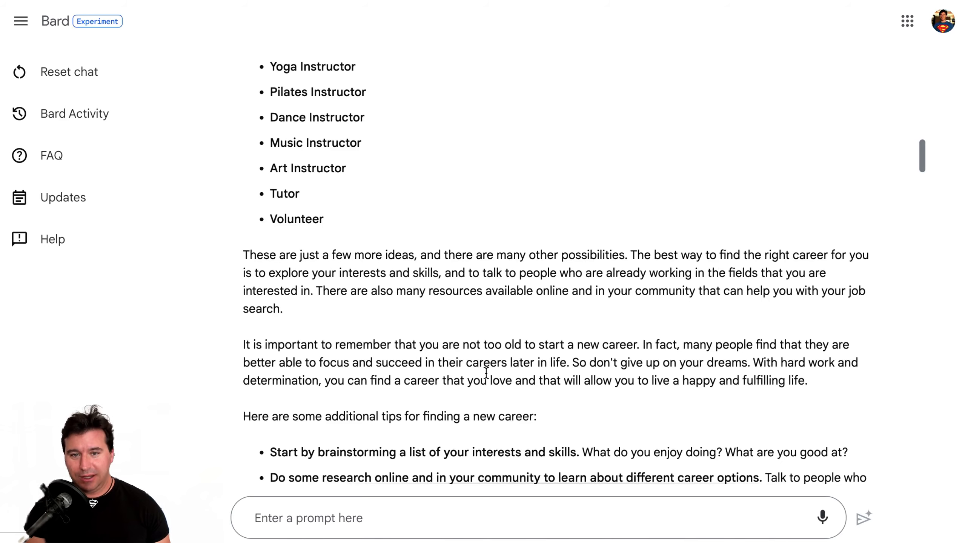
# Highlight "neck injury" in the original Bard prompt and review the follow-up answers on food careers and culinary certifications.
pyautogui.scroll(20, 486, 372)
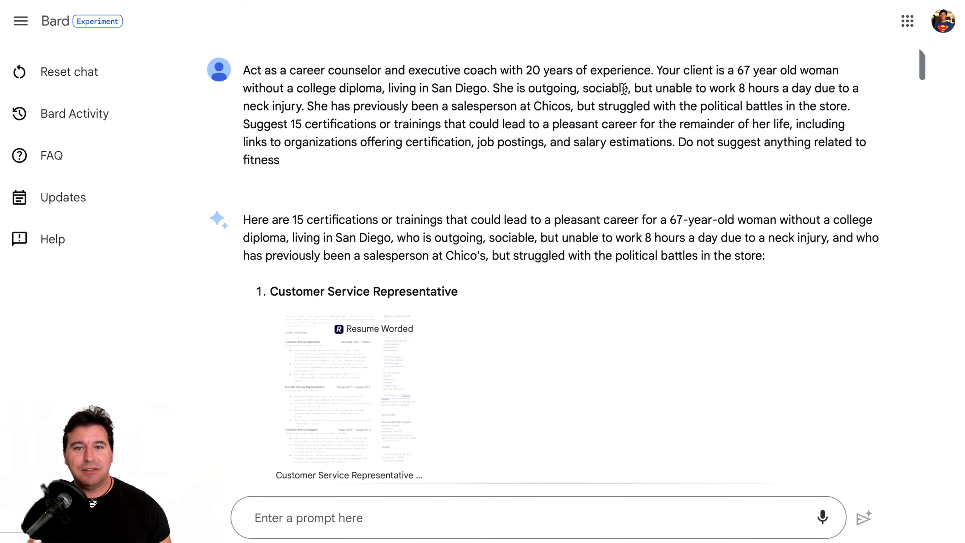
pyautogui.moveTo(303, 107); pyautogui.dragTo(236, 108)
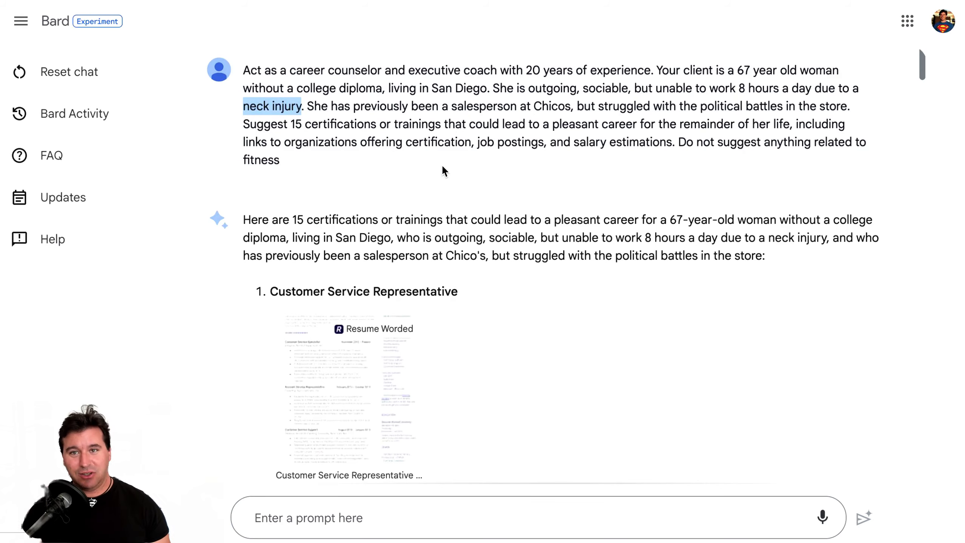
pyautogui.scroll(-15, 540, 277)
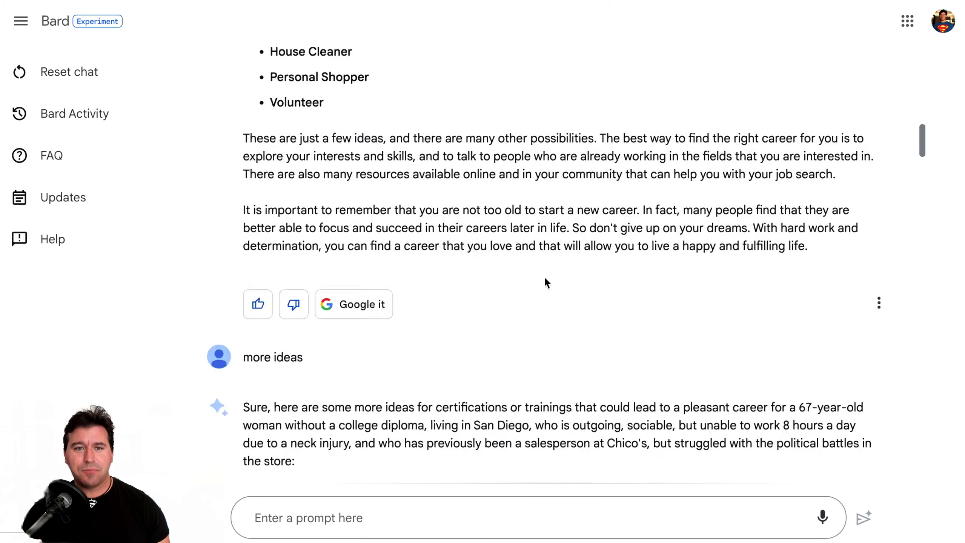
pyautogui.scroll(-20, 545, 280)
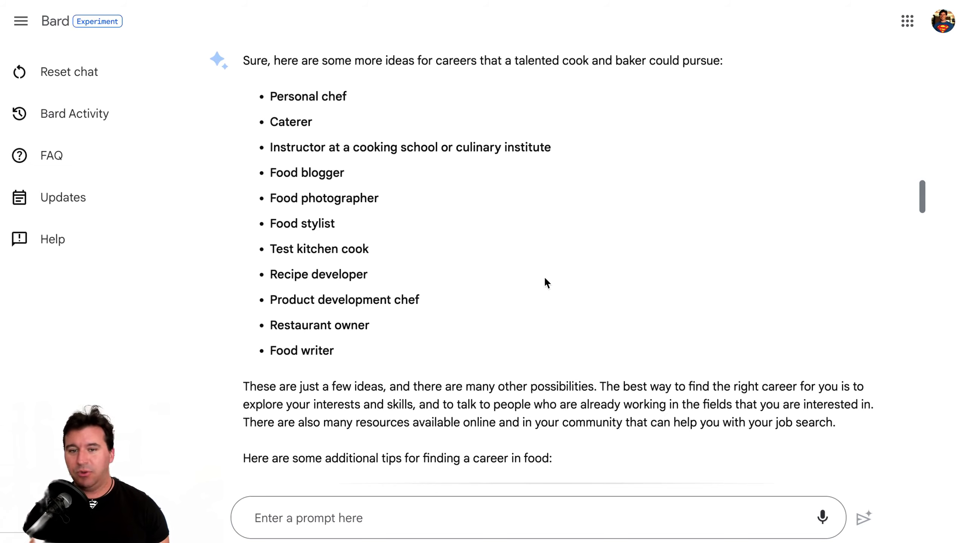
pyautogui.scroll(-10, 545, 279)
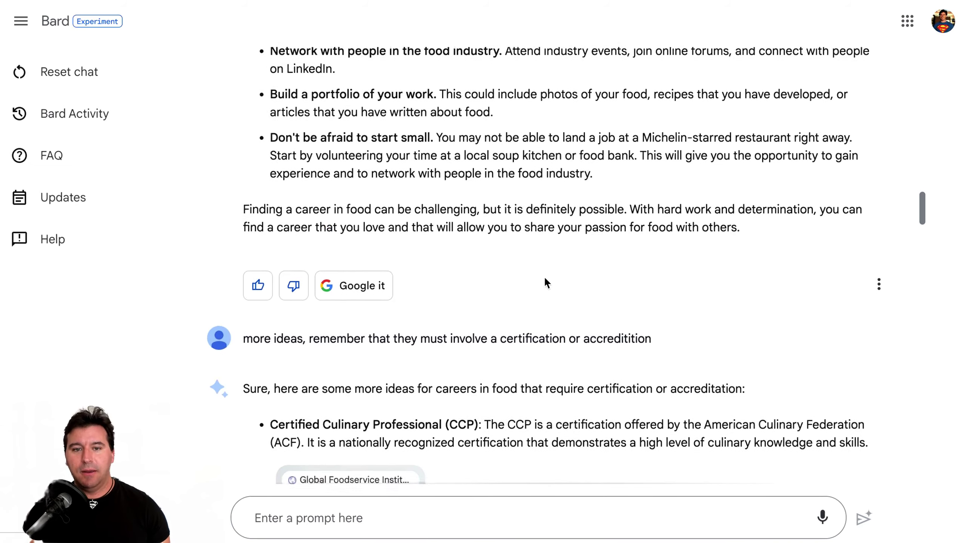
pyautogui.scroll(-20, 545, 279)
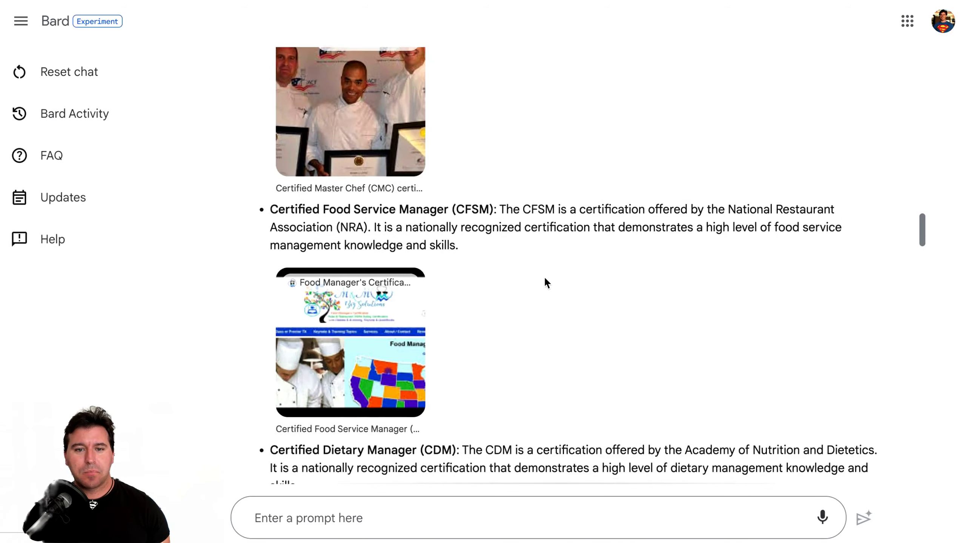
pyautogui.scroll(-20, 544, 276)
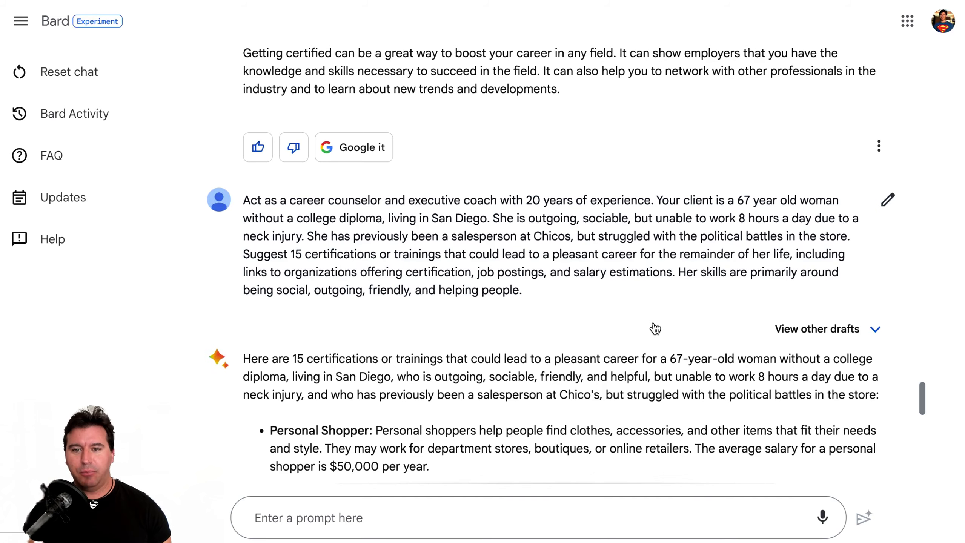
# Read Bard's answer to the revised prompt about social and helping skills, from Personal Shopper through Virtual Assistant.
pyautogui.scroll(-5, 566, 348)
pyautogui.scroll(-4, 566, 348)
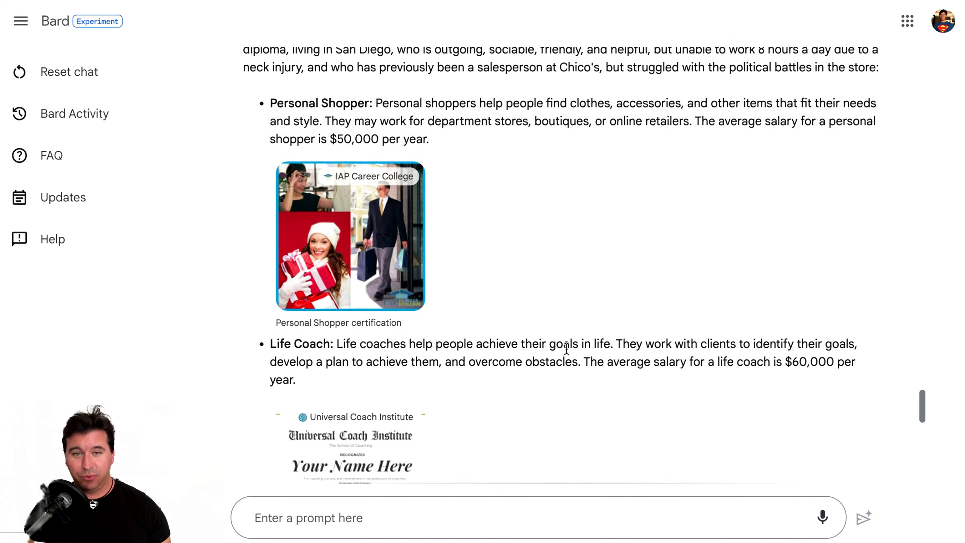
pyautogui.scroll(-6, 566, 348)
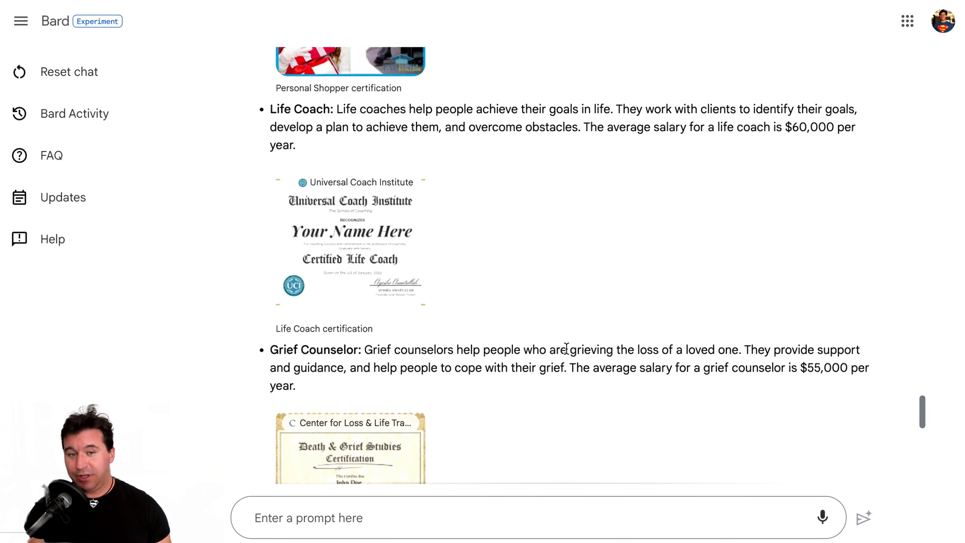
pyautogui.scroll(-9, 566, 349)
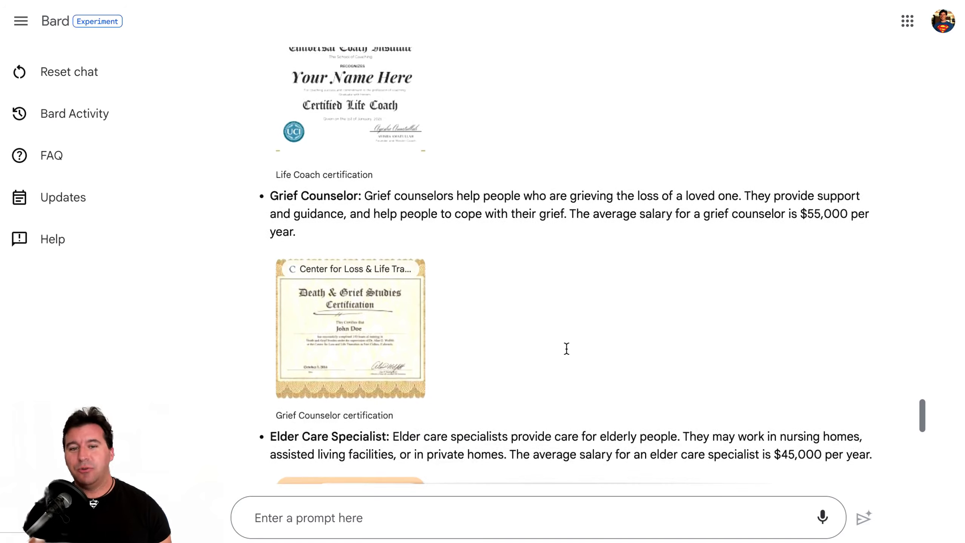
pyautogui.scroll(-10, 568, 350)
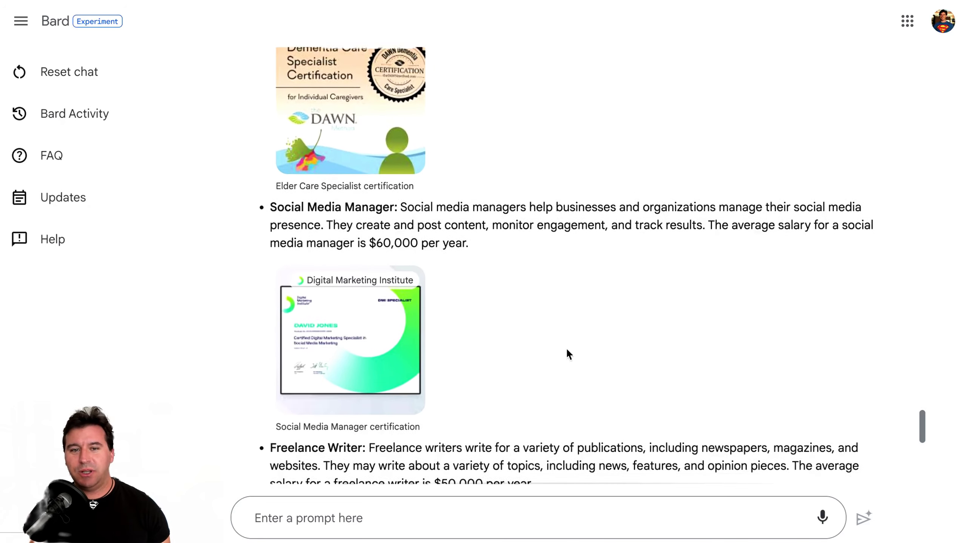
pyautogui.scroll(-1, 568, 355)
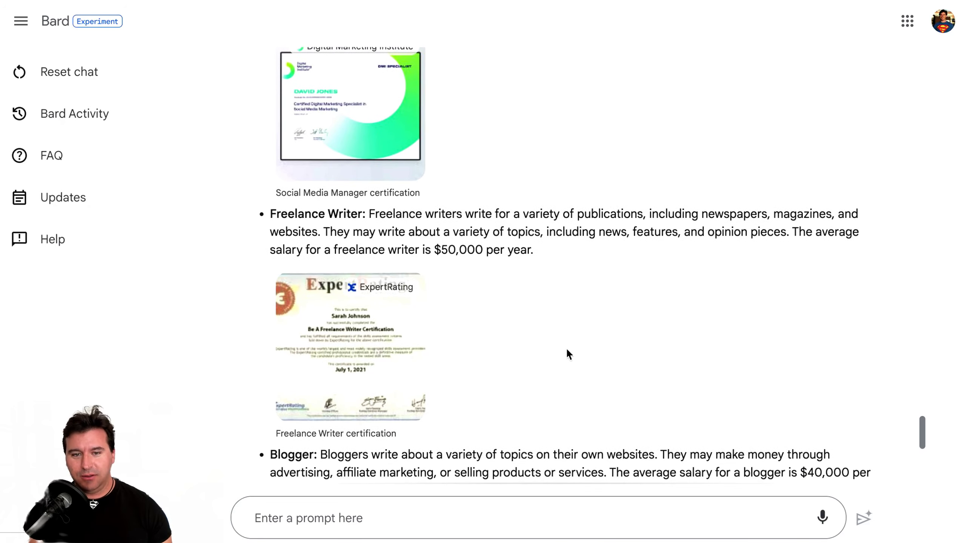
pyautogui.scroll(-13, 567, 354)
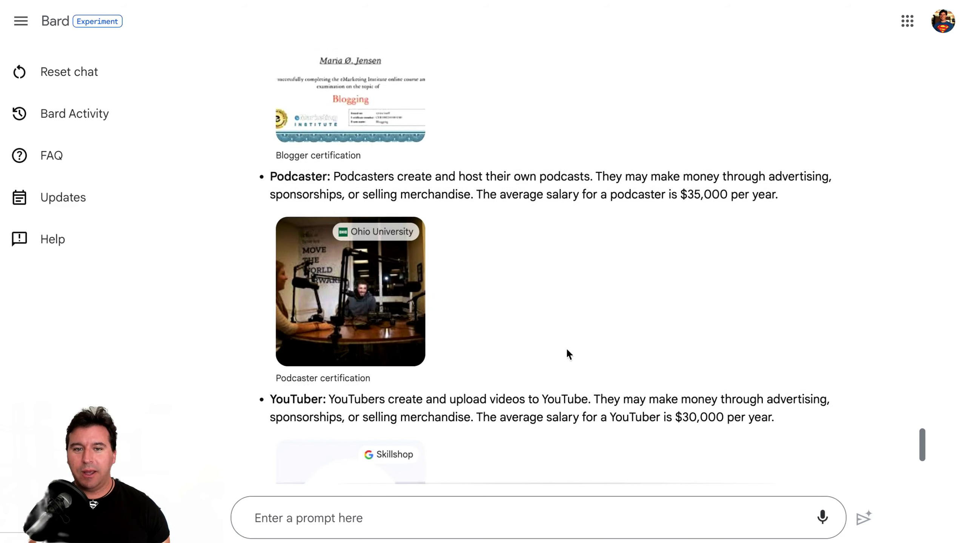
pyautogui.scroll(-5, 566, 347)
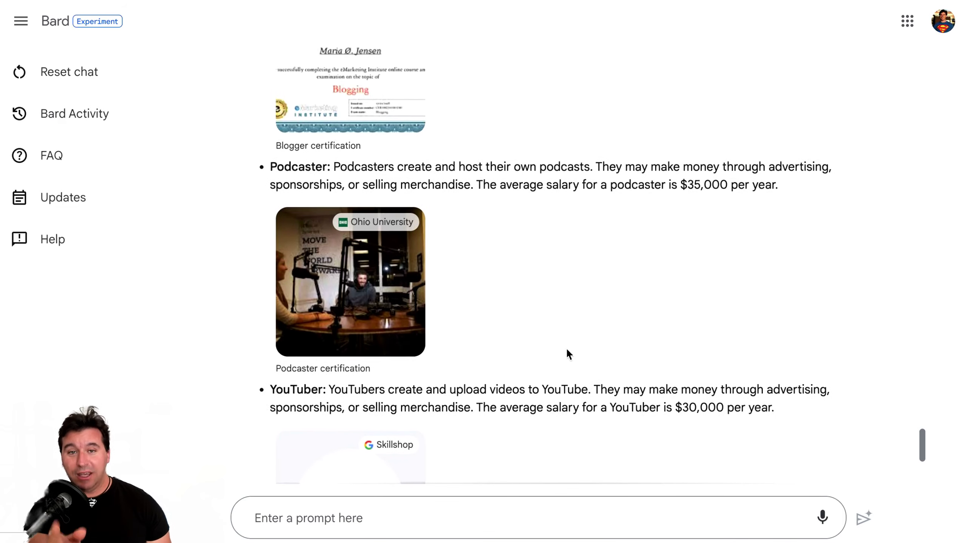
pyautogui.scroll(-3, 568, 350)
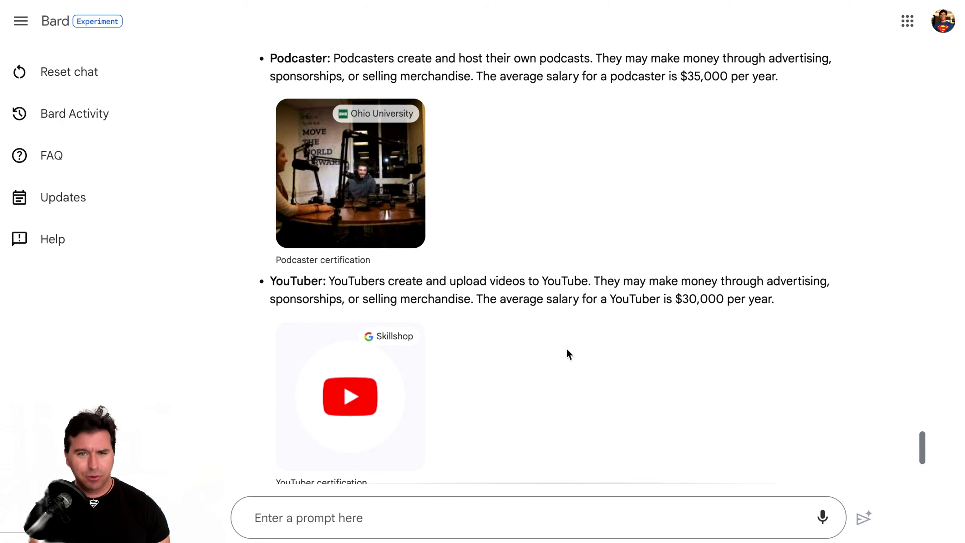
pyautogui.scroll(-3, 568, 350)
pyautogui.scroll(-6, 567, 350)
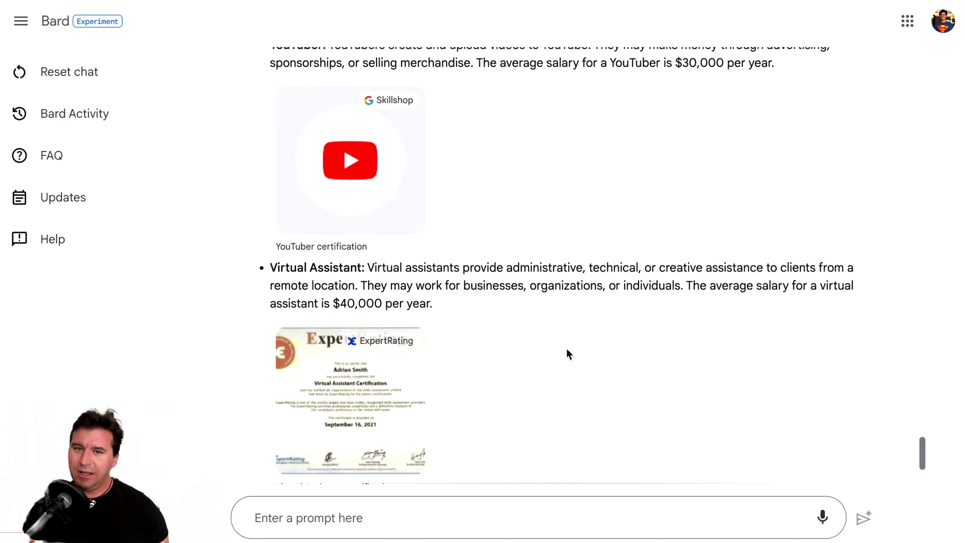
pyautogui.scroll(-5, 566, 348)
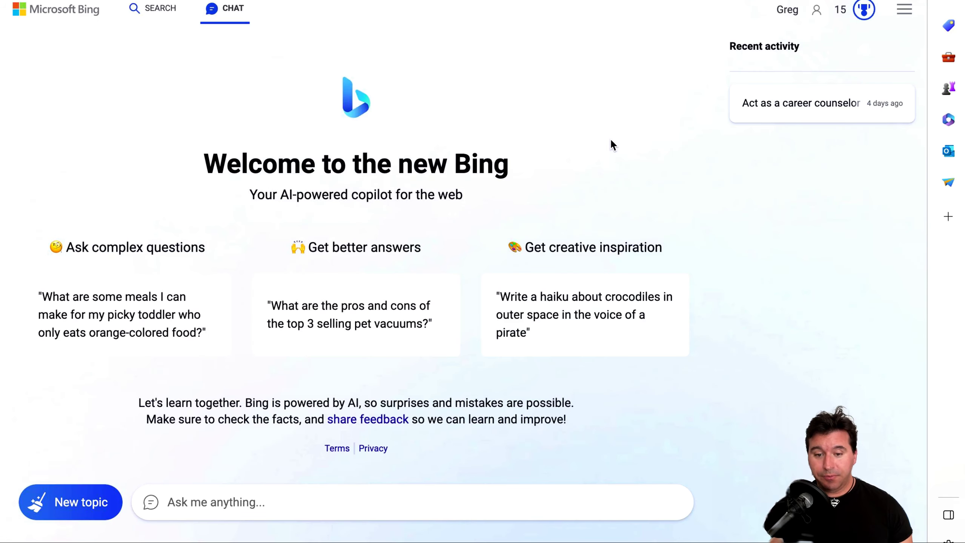
# Switch to Bing Chat, bring up the career counselor prompt's answer, and read its sales jobs and certification organizations.
pyautogui.hotkey('ctrl', 'v')
pyautogui.press('Return')
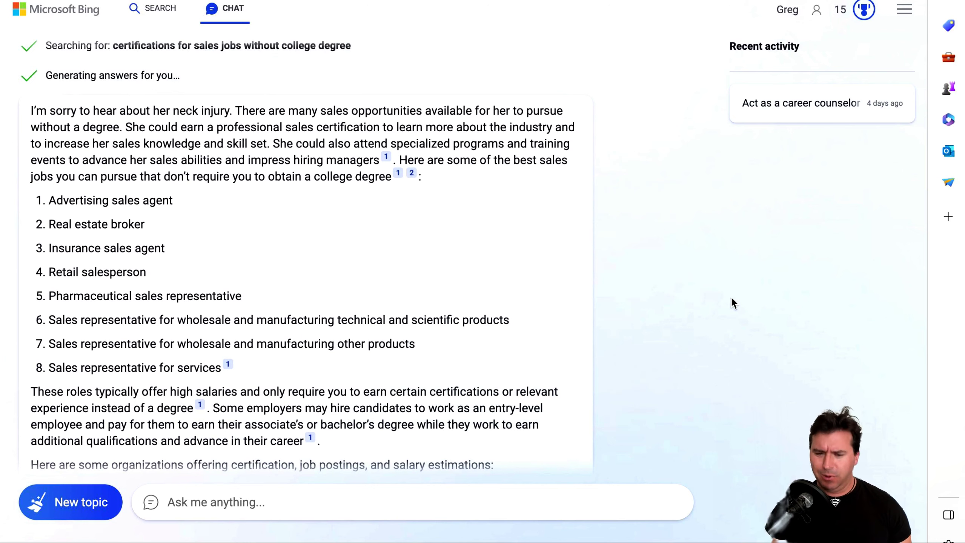
pyautogui.scroll(1, 230, 65)
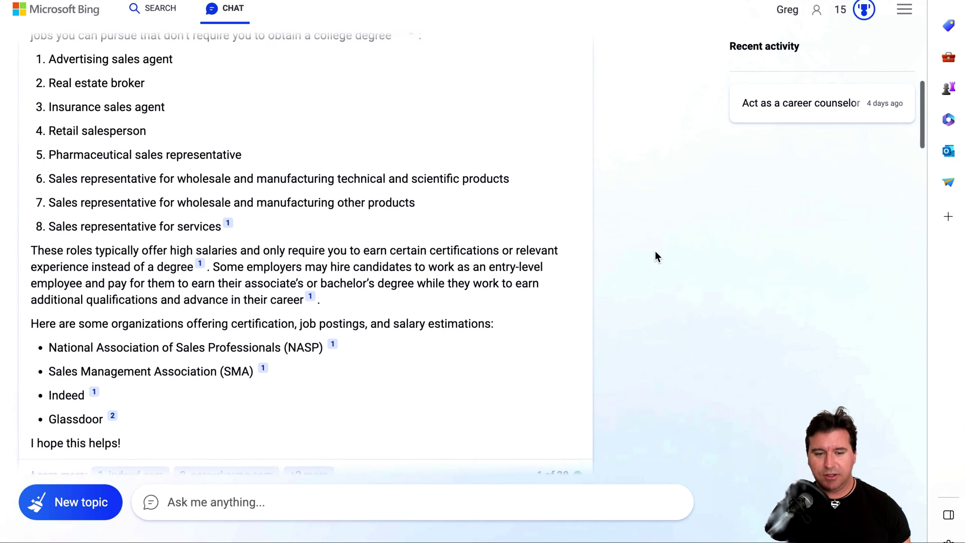
pyautogui.scroll(1, 656, 258)
pyautogui.scroll(1, 657, 257)
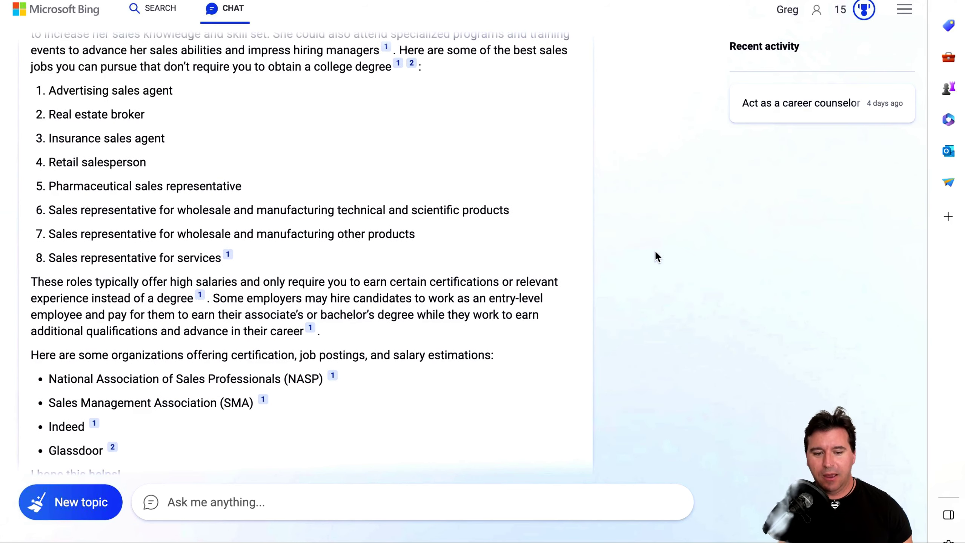
# Review Bing's follow-up job lists for outgoing people with a neck injury and for those without a college degree.
pyautogui.scroll(-3, 655, 253)
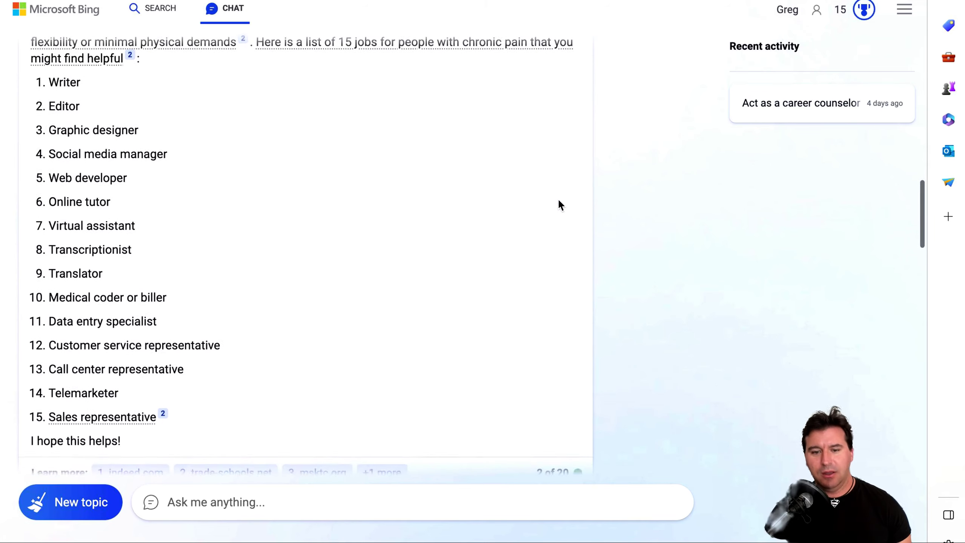
pyautogui.scroll(5, 560, 206)
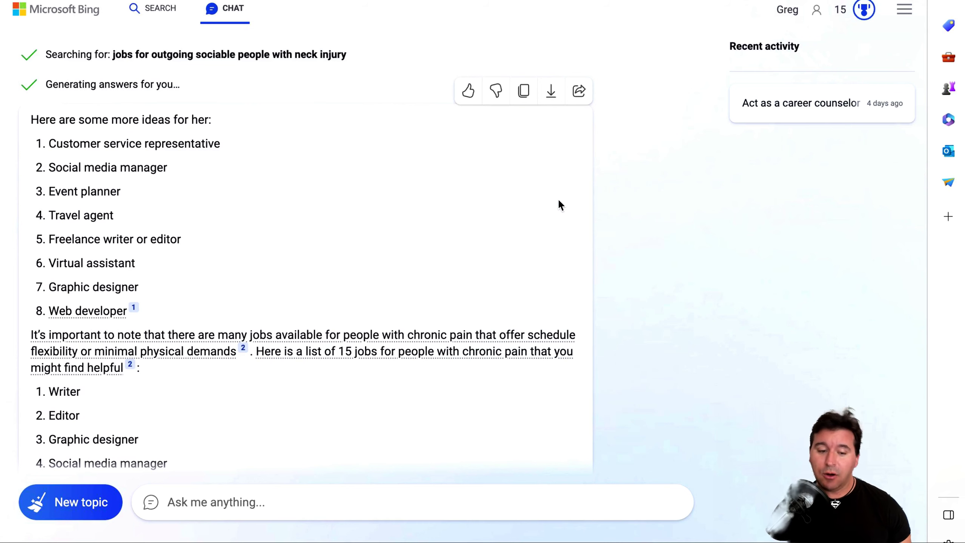
pyautogui.scroll(-7, 559, 202)
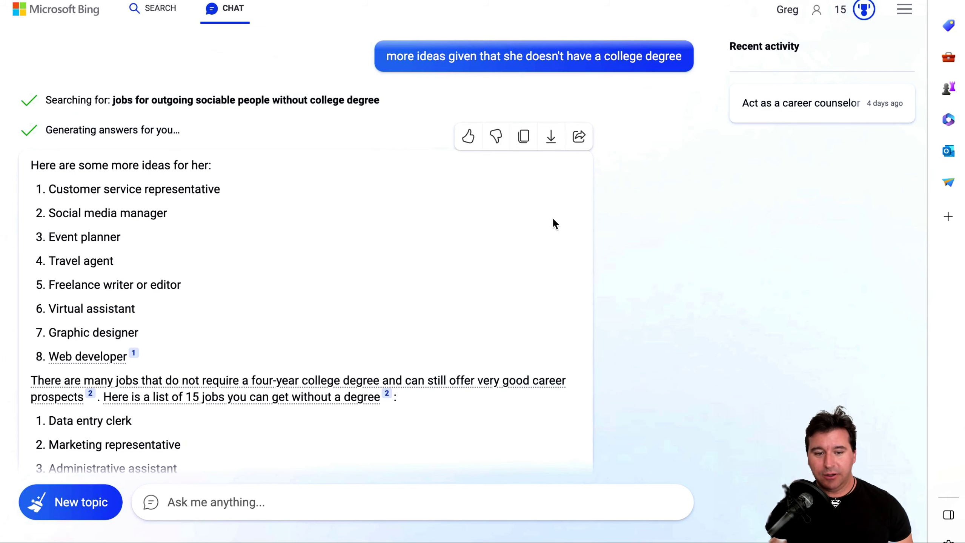
# Compare Bing's list of jobs for people with chronic pain against its list of jobs that need no degree.
pyautogui.scroll(15, 552, 217)
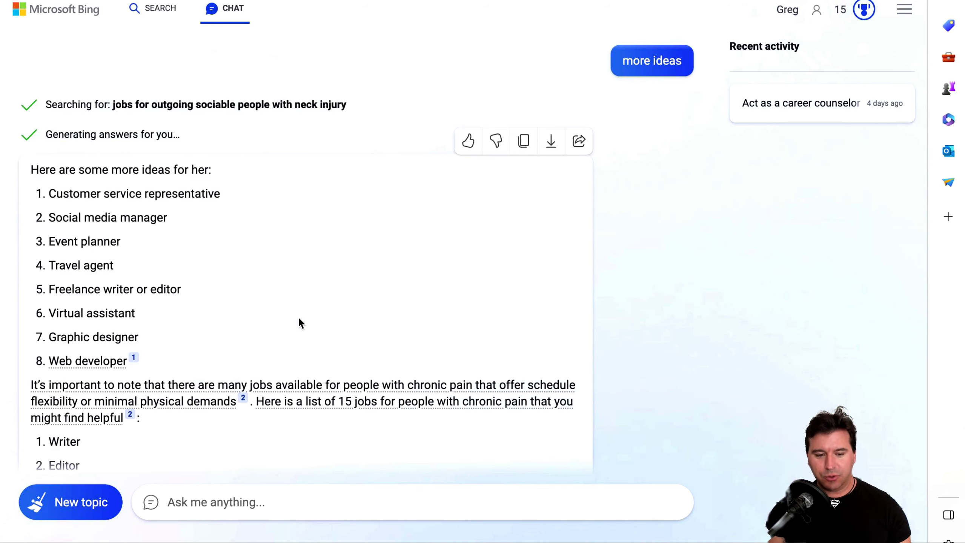
pyautogui.scroll(-15, 299, 320)
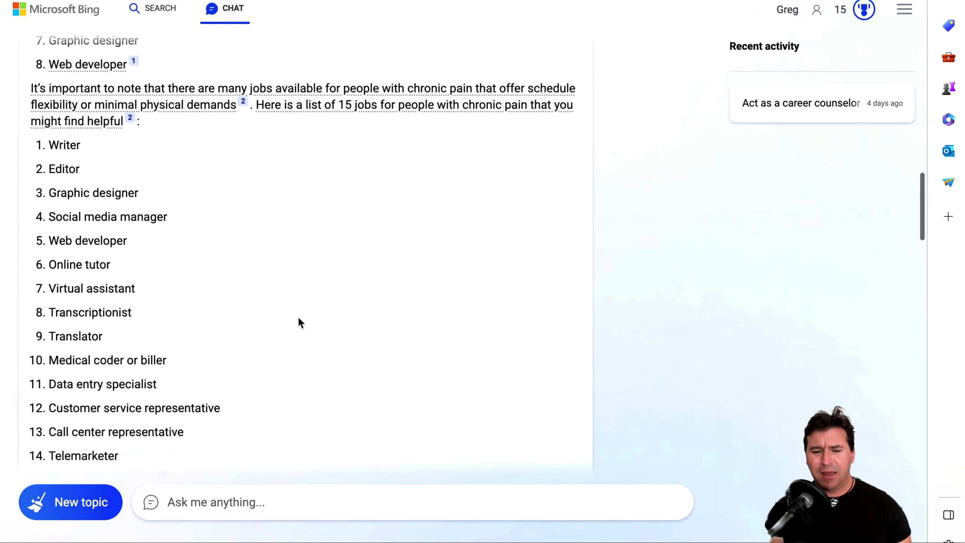
pyautogui.scroll(-3, 300, 319)
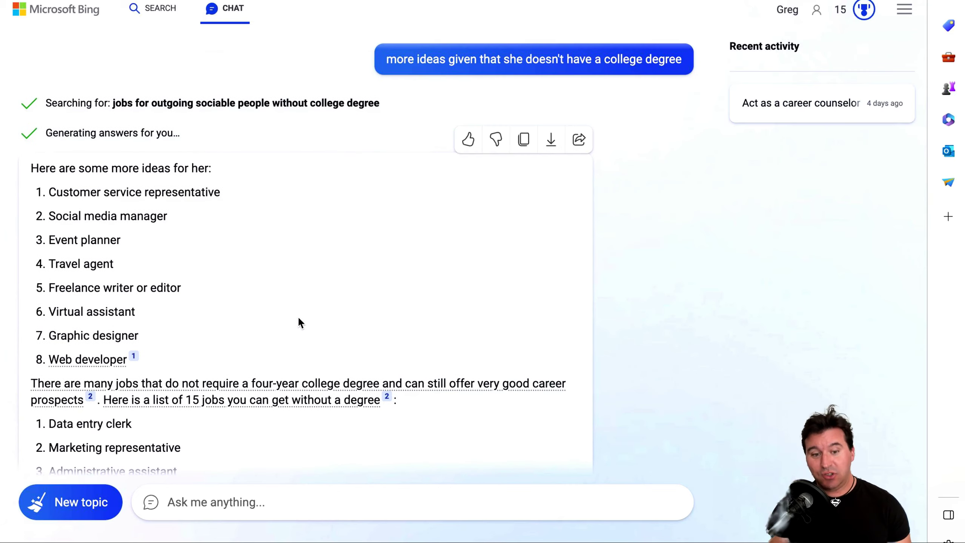
pyautogui.scroll(-15, 299, 320)
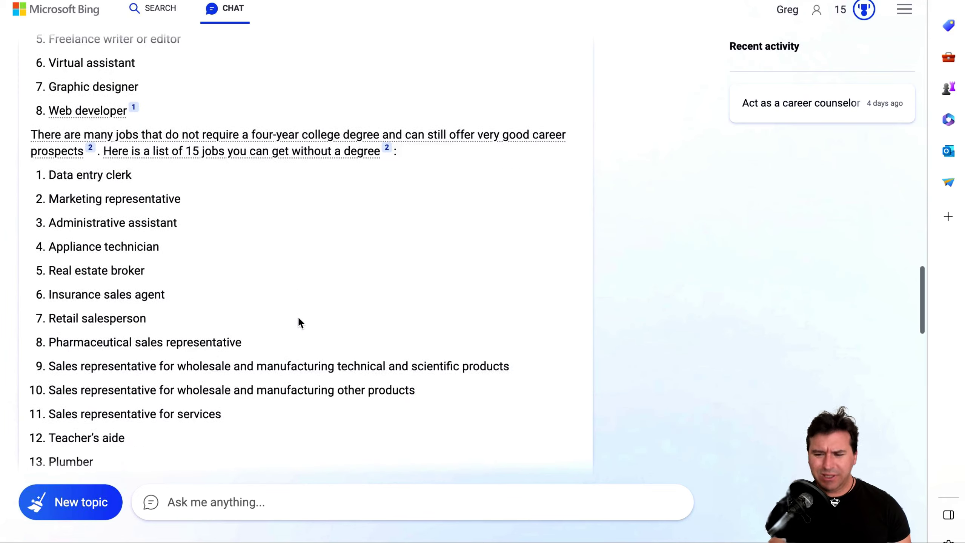
pyautogui.scroll(-5, 298, 316)
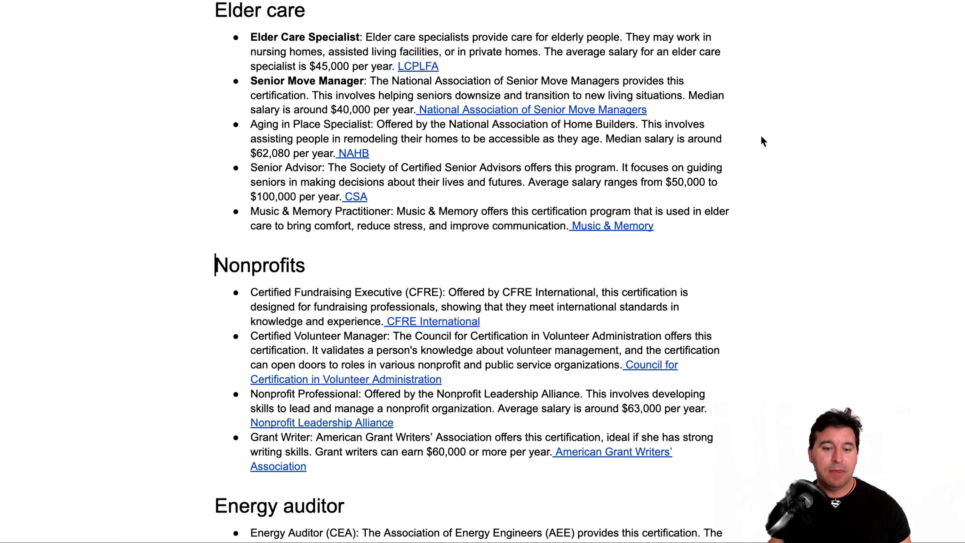
# Review the compiled certifications document in Google Docs by category, from Elder care and Nonprofits through Mediator and Cooking to Very misc.
pyautogui.scroll(-7, 762, 137)
pyautogui.scroll(-6, 762, 138)
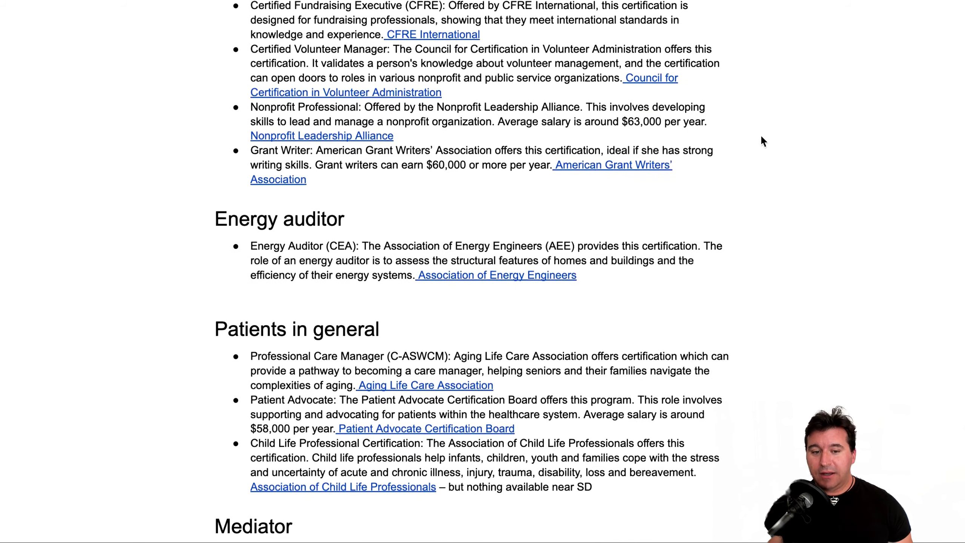
pyautogui.scroll(-1, 761, 142)
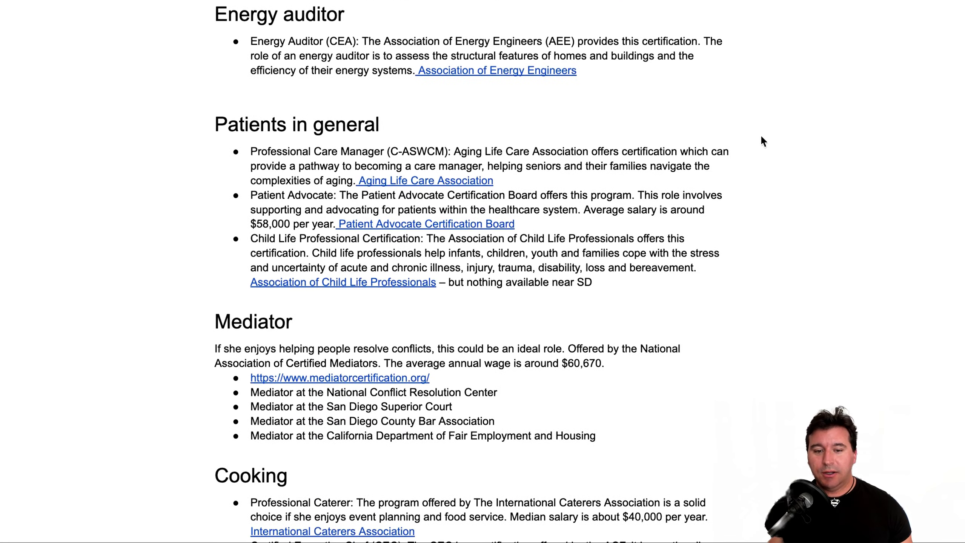
pyautogui.scroll(-4, 763, 141)
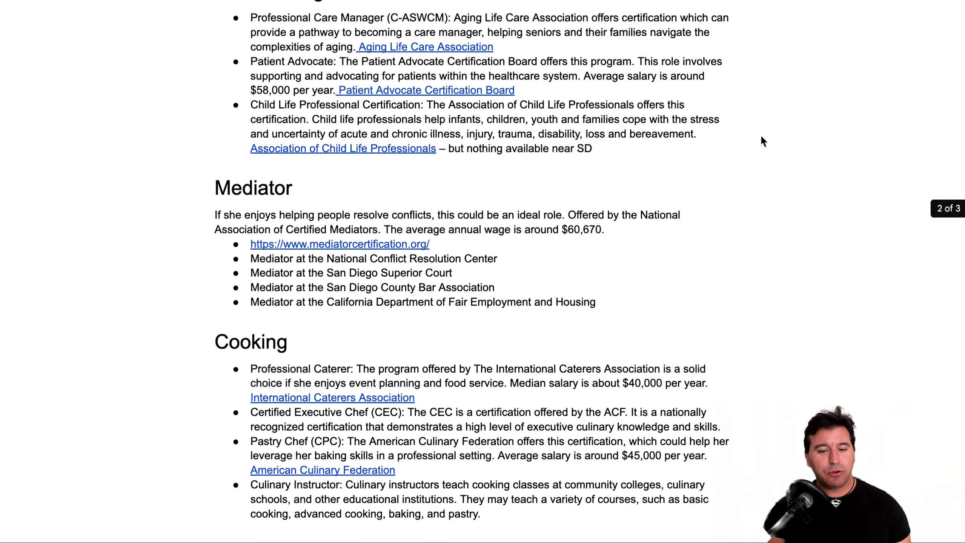
pyautogui.scroll(-5, 763, 140)
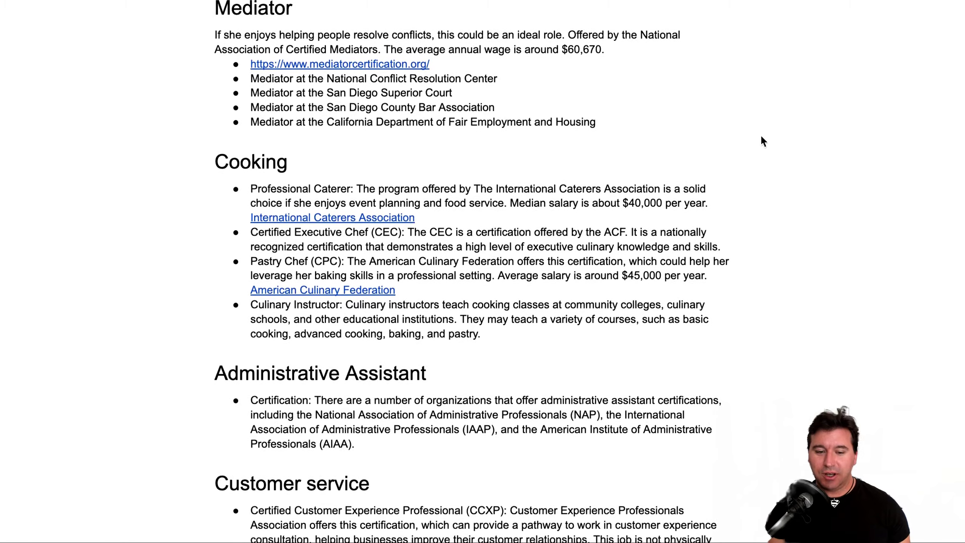
pyautogui.scroll(-6, 763, 141)
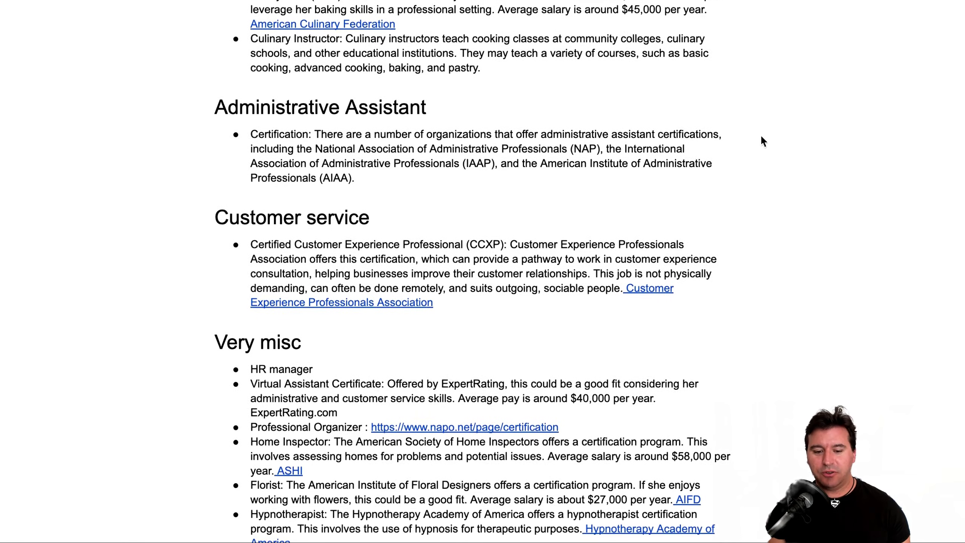
pyautogui.scroll(-1, 762, 137)
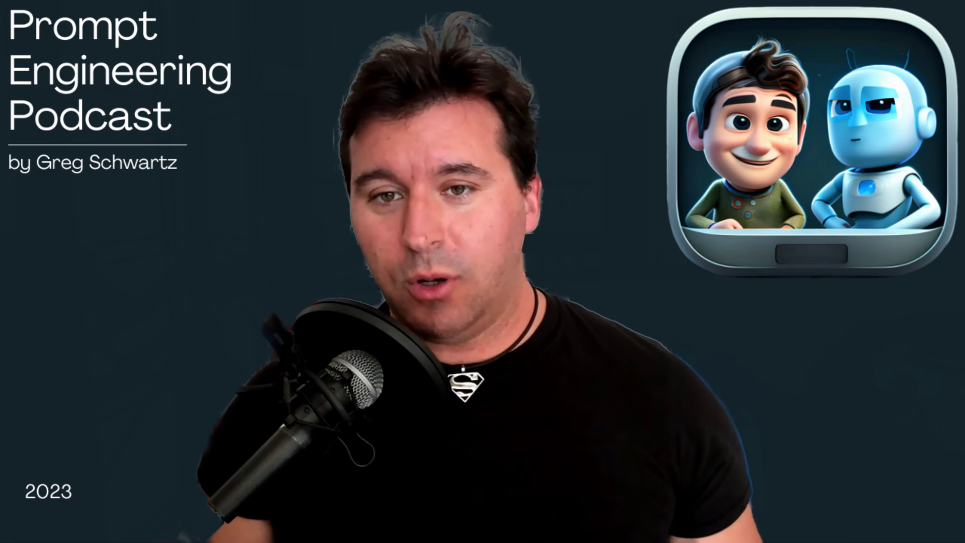